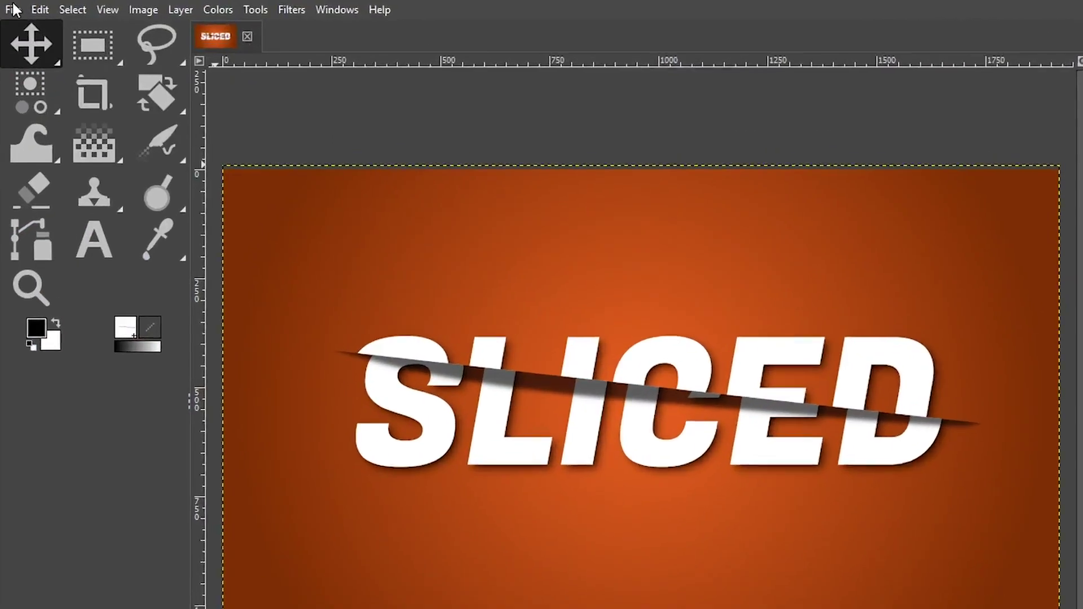
# - Create a new blank white 1920 × 1080 px image, keeping the default size settings
pyautogui.click(11, 7)
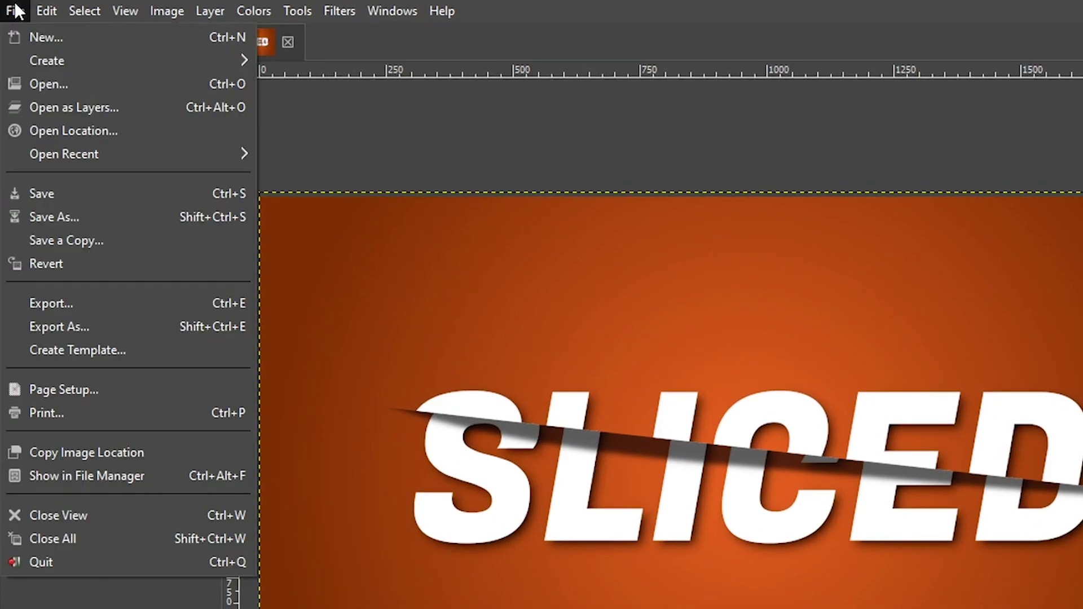
pyautogui.click(41, 38)
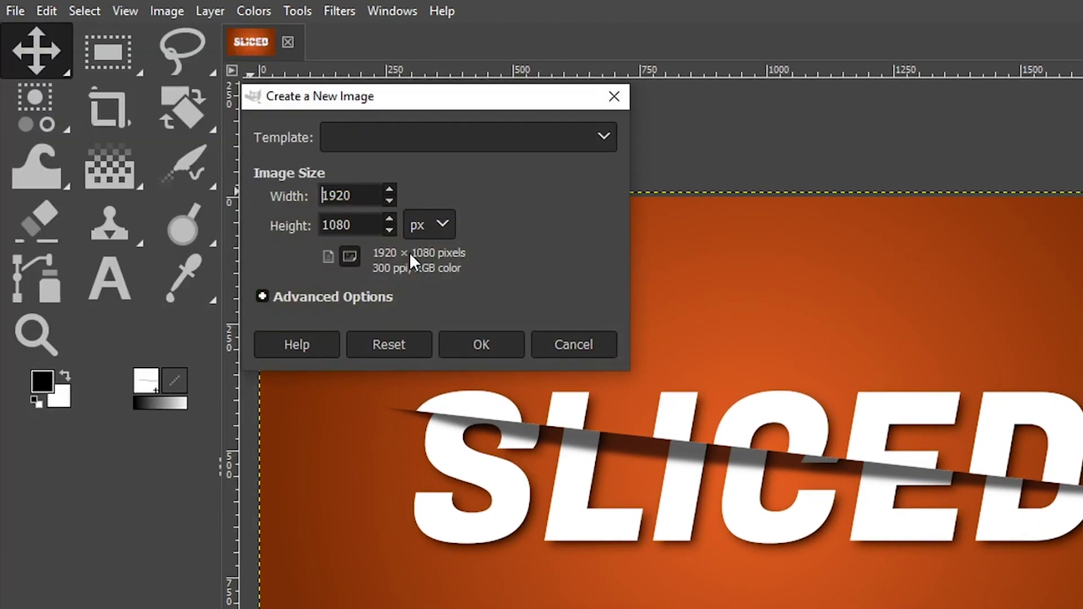
pyautogui.click(356, 197)
pyautogui.click(355, 226)
pyautogui.click(327, 292)
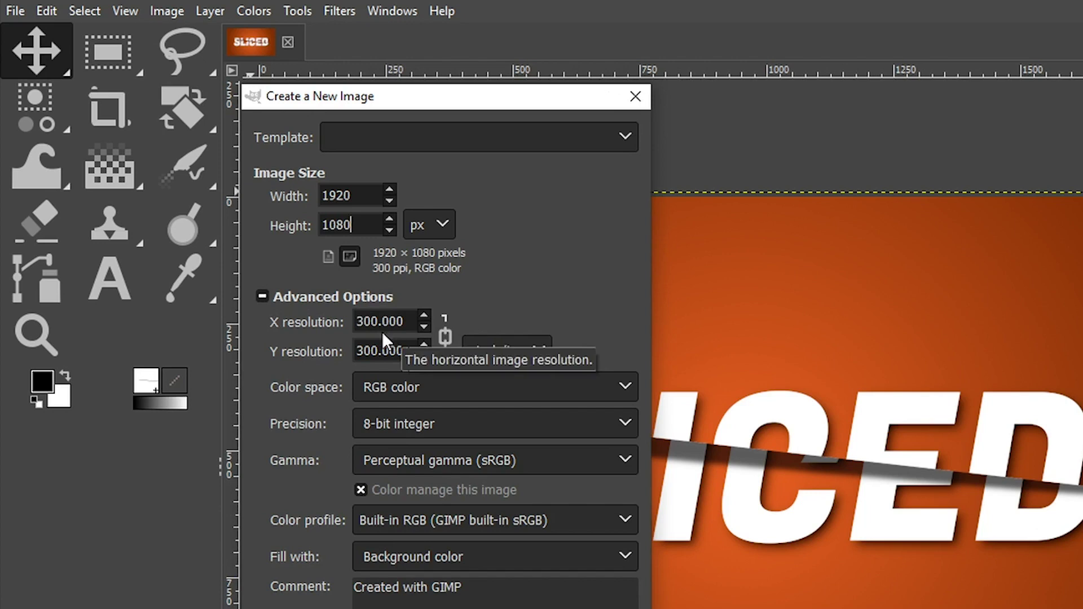
pyautogui.press('Return')
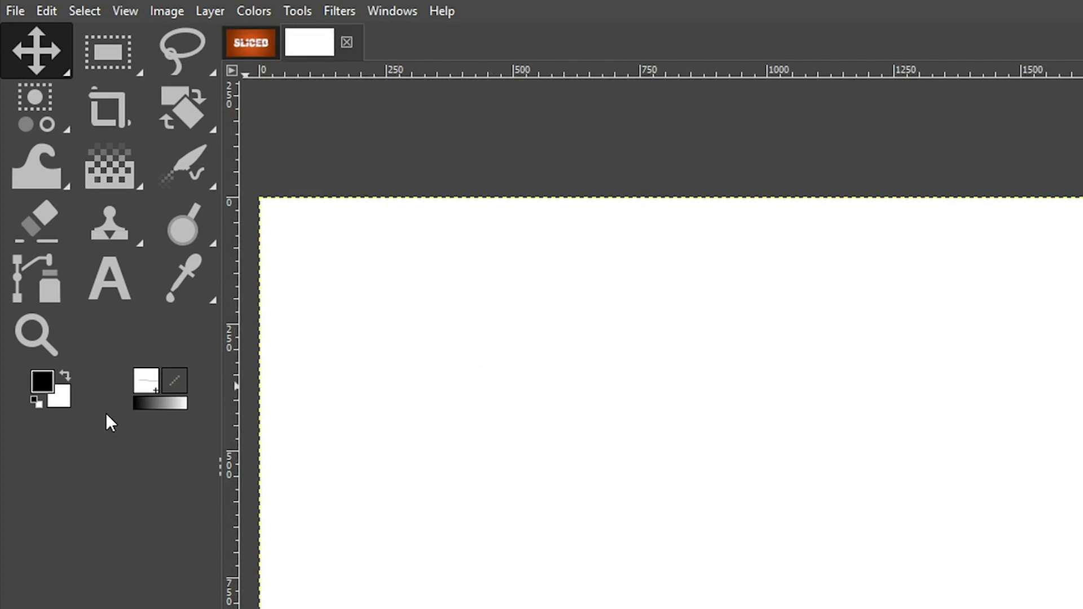
# - Set the foreground colour to orange e05a20
pyautogui.click(43, 386)
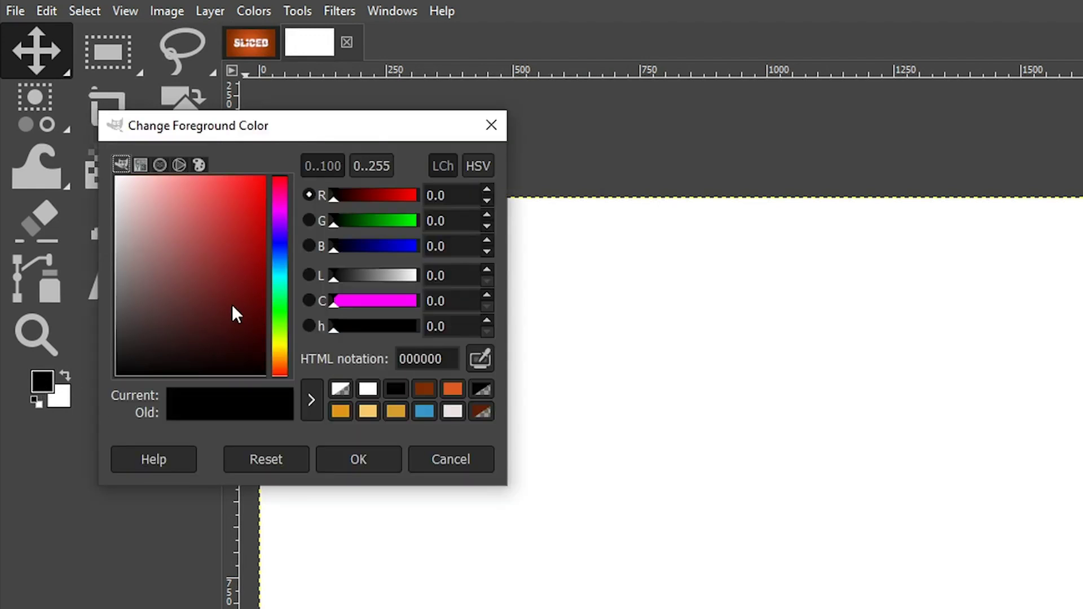
pyautogui.click(452, 388)
pyautogui.moveTo(448, 359); pyautogui.dragTo(399, 358)
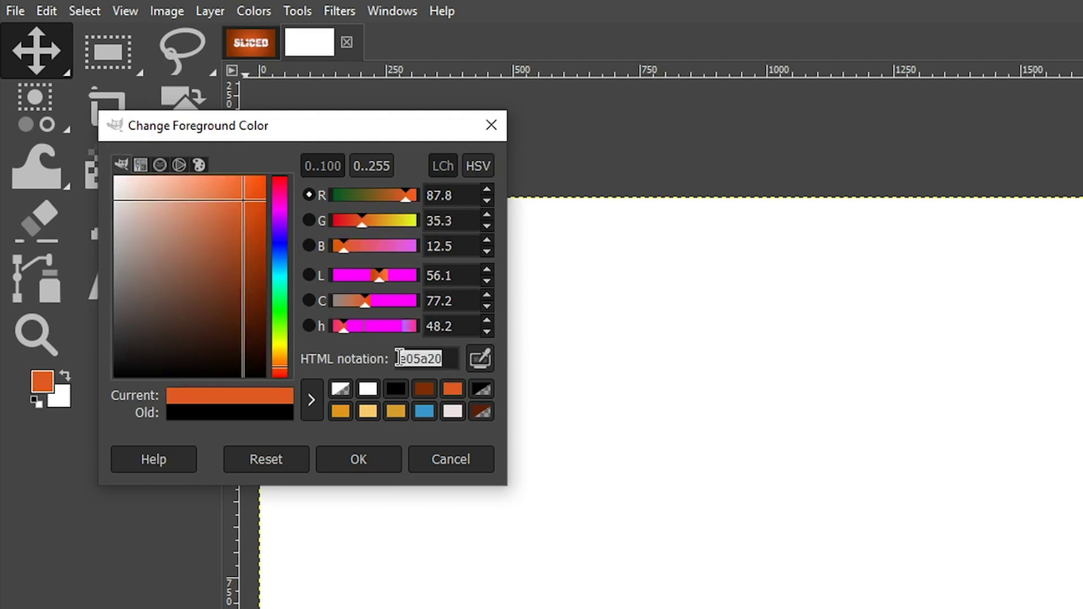
pyautogui.click(455, 359)
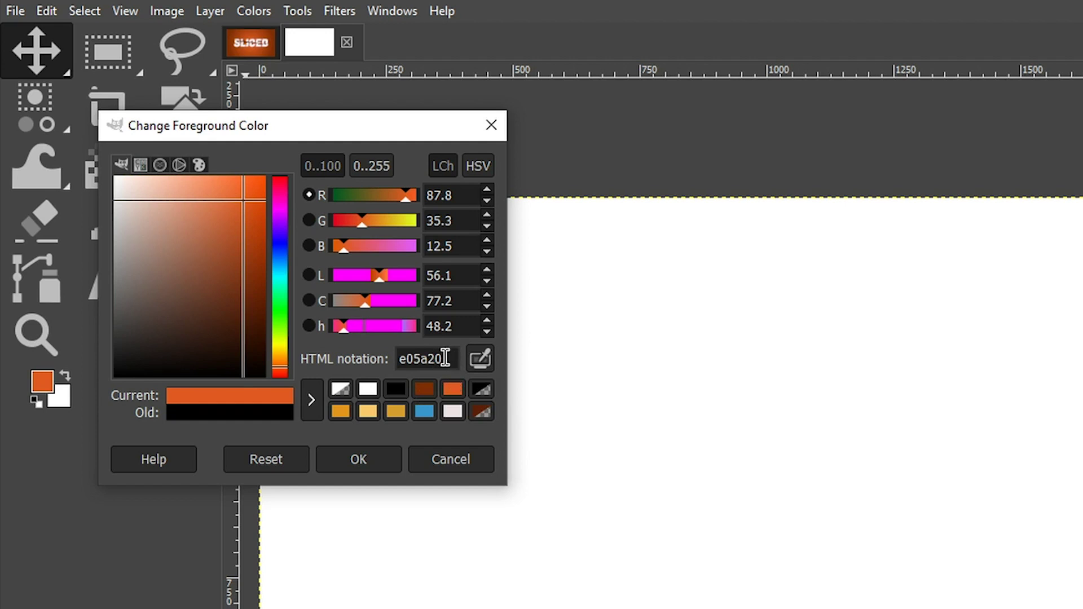
# - Set the background colour to dark brown 7d2d05
pyautogui.click(61, 400)
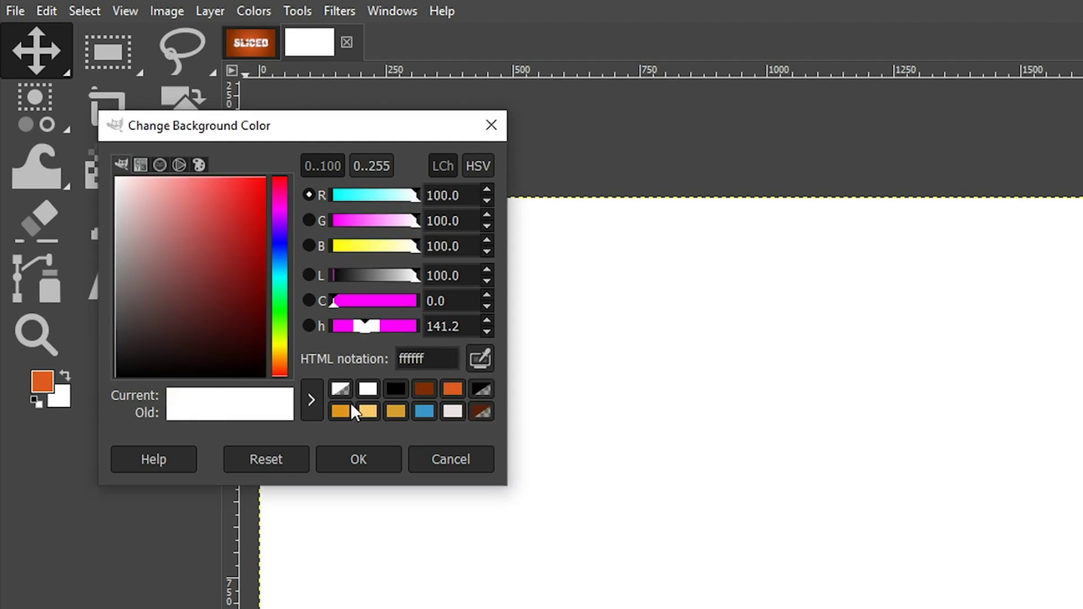
pyautogui.click(424, 389)
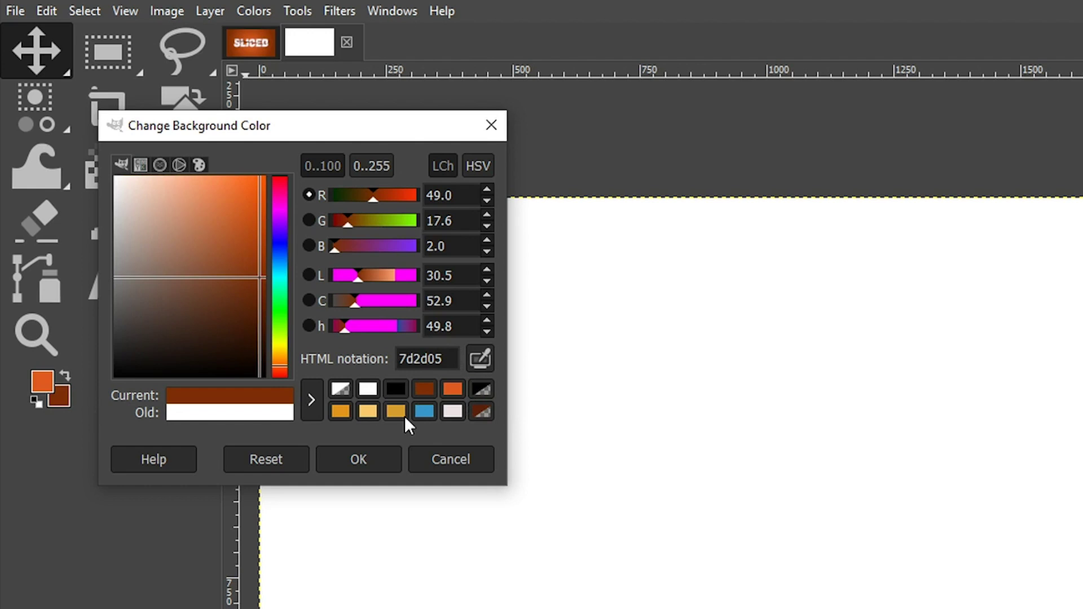
pyautogui.click(374, 455)
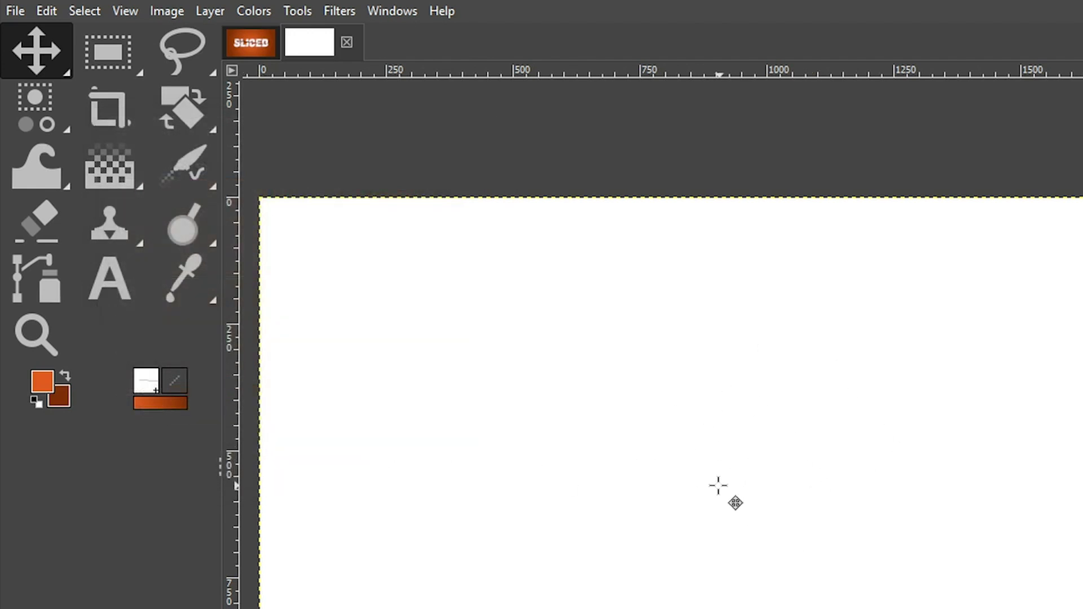
pyautogui.click(160, 8)
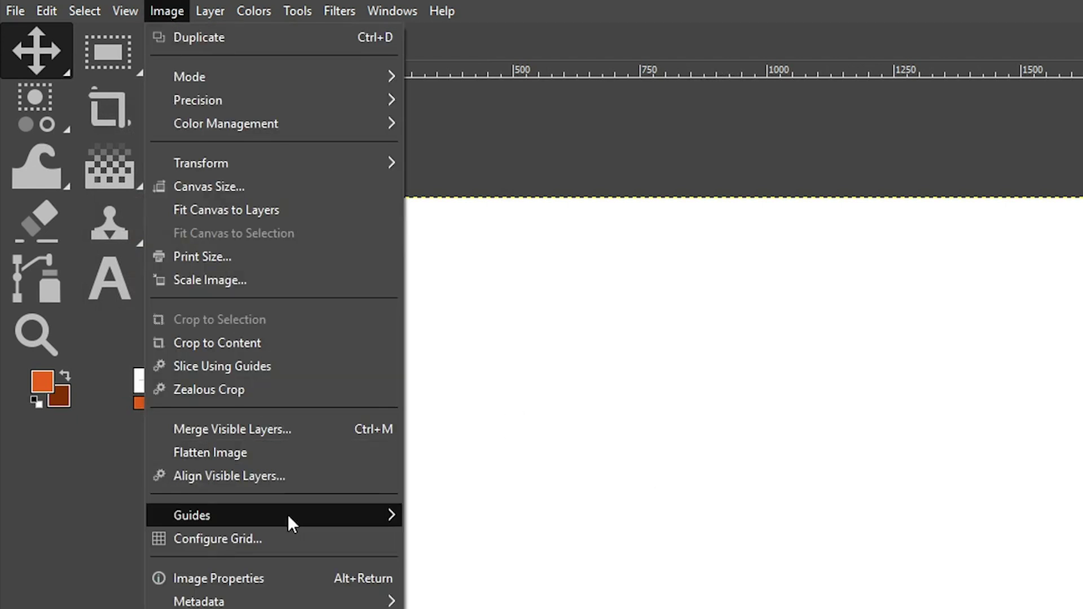
# - Add a horizontal guide at 50% of the image
pyautogui.moveTo(287, 515)
pyautogui.click(431, 516)
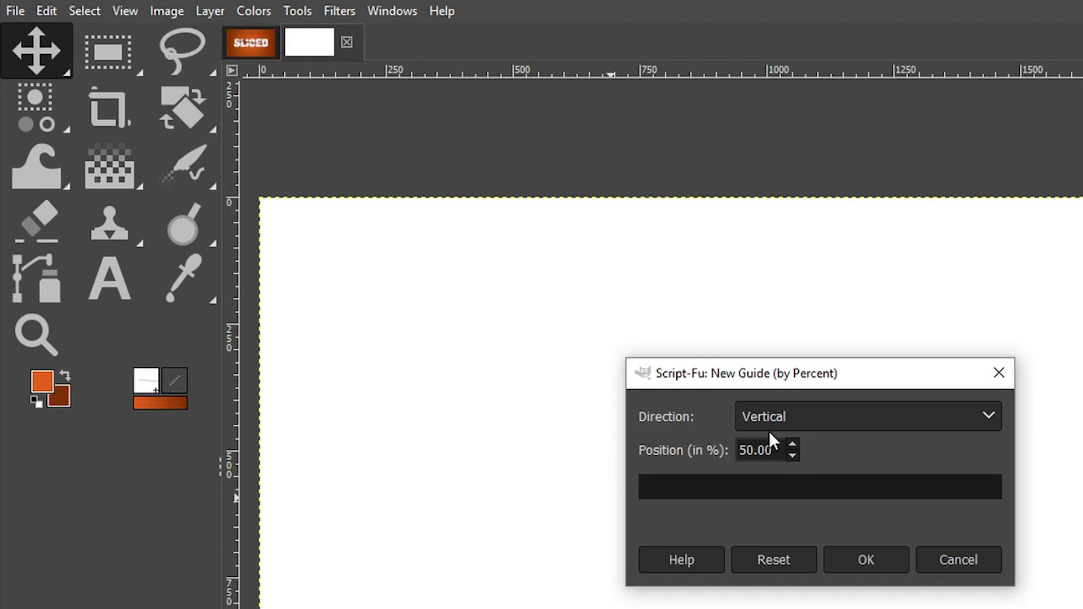
pyautogui.click(772, 416)
pyautogui.click(790, 442)
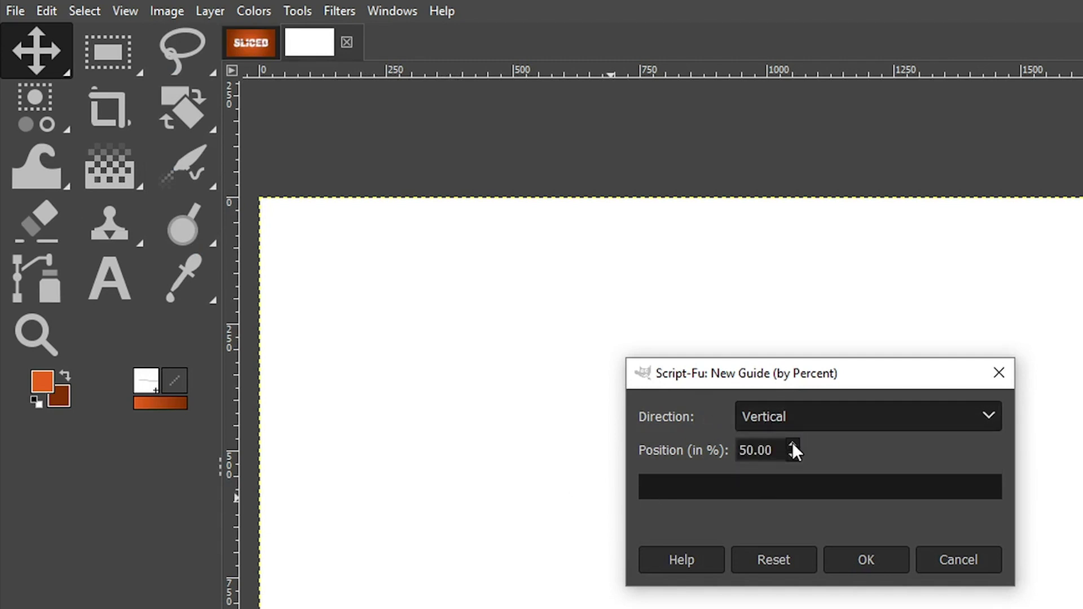
pyautogui.click(867, 560)
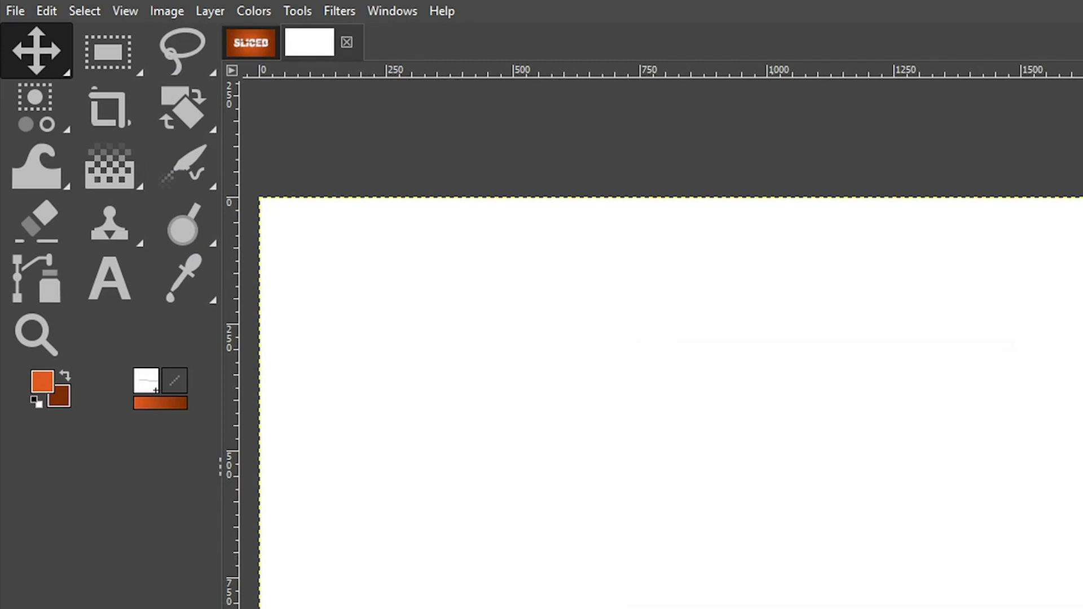
# - Turn on guide visibility and add a vertical guide at 50%
pyautogui.click(124, 7)
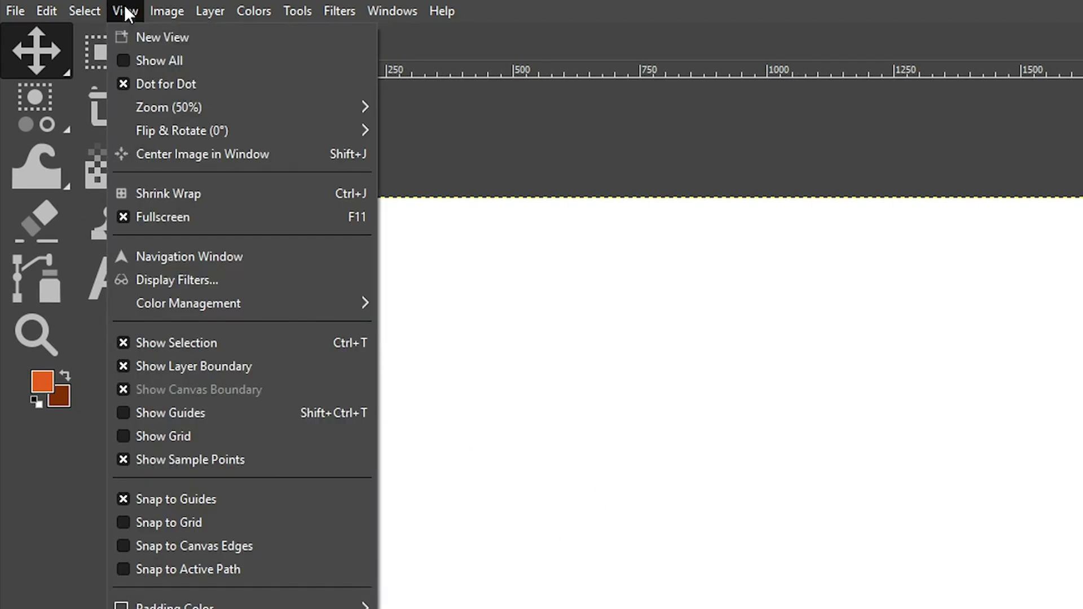
pyautogui.click(214, 415)
pyautogui.click(176, 8)
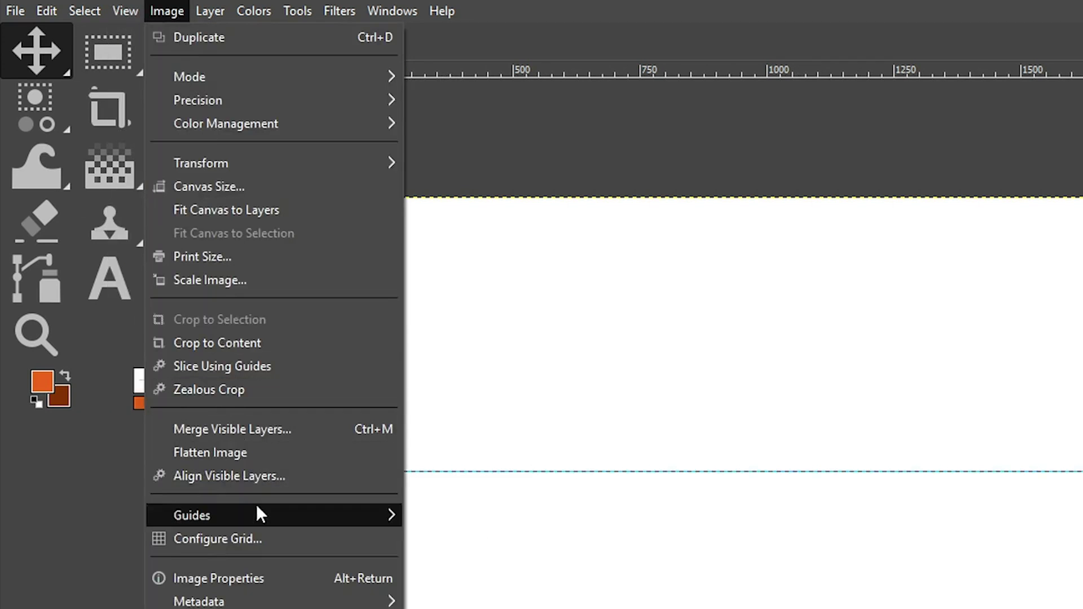
pyautogui.moveTo(348, 512)
pyautogui.click(559, 514)
pyautogui.click(798, 420)
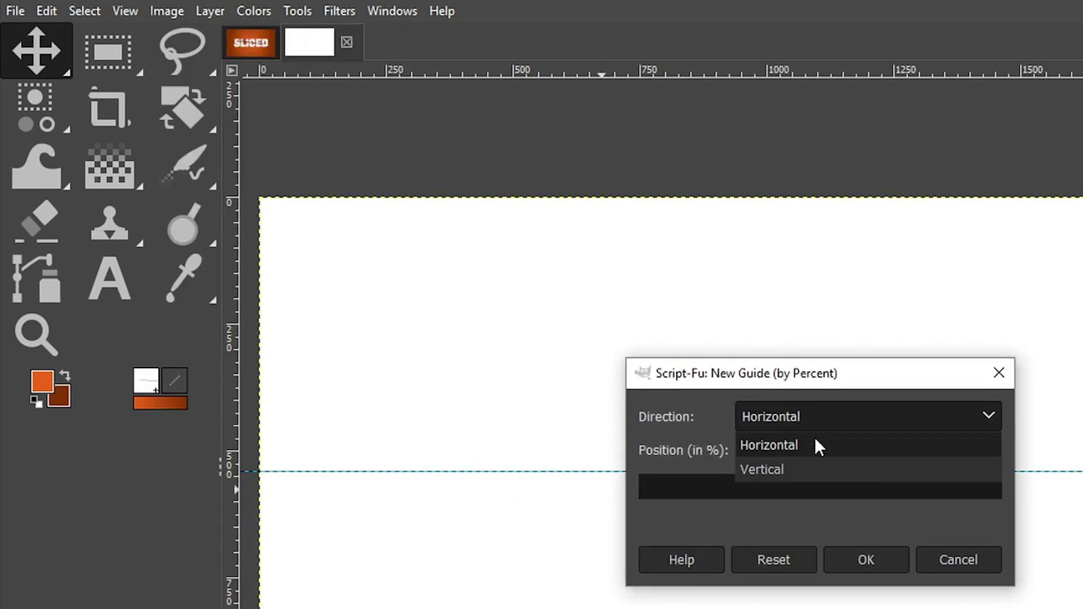
pyautogui.click(830, 469)
pyautogui.click(866, 559)
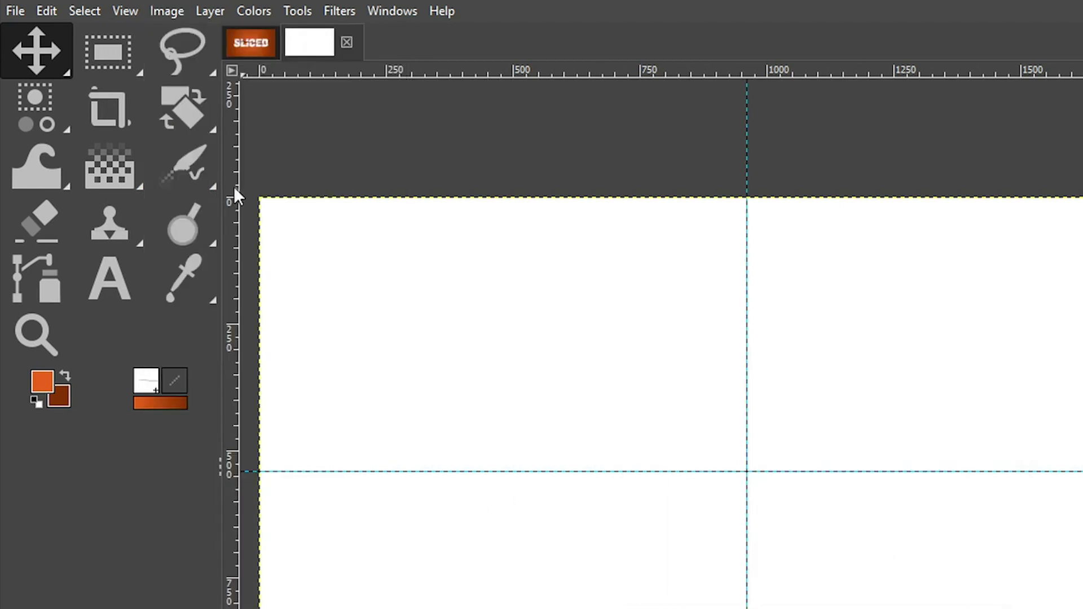
# - Set up the Gradient tool with Radial shape and the FG to BG (RGB) gradient
pyautogui.click(104, 169)
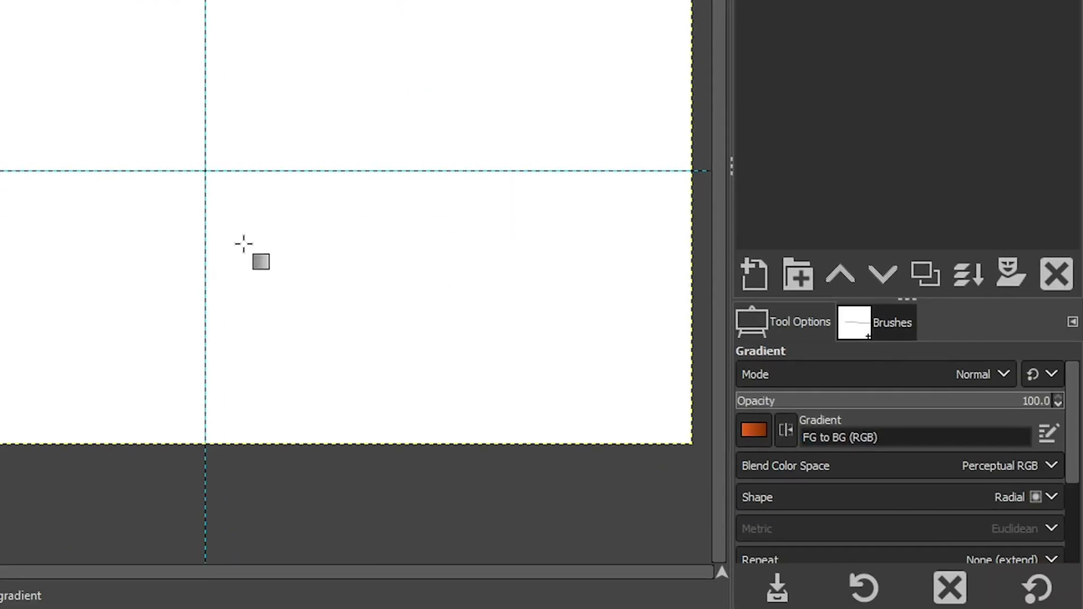
pyautogui.click(901, 498)
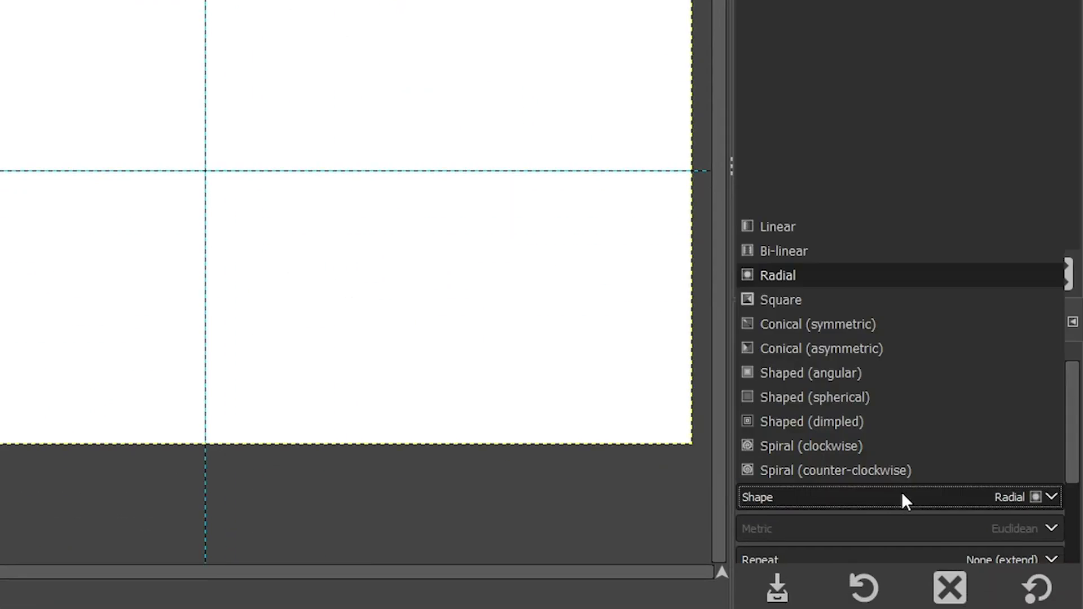
pyautogui.click(788, 273)
pyautogui.click(768, 435)
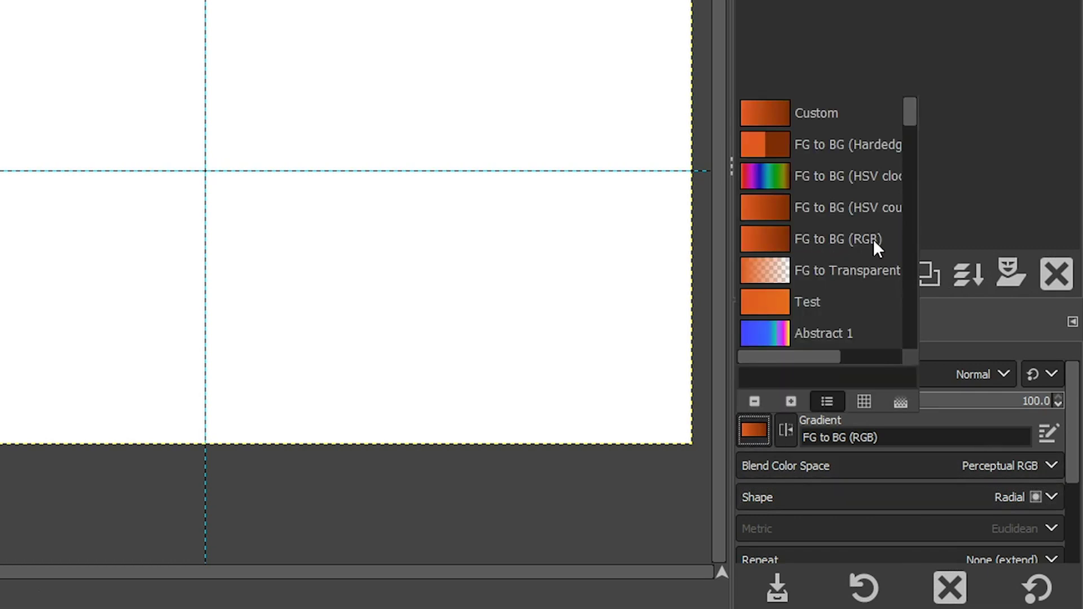
pyautogui.click(205, 171)
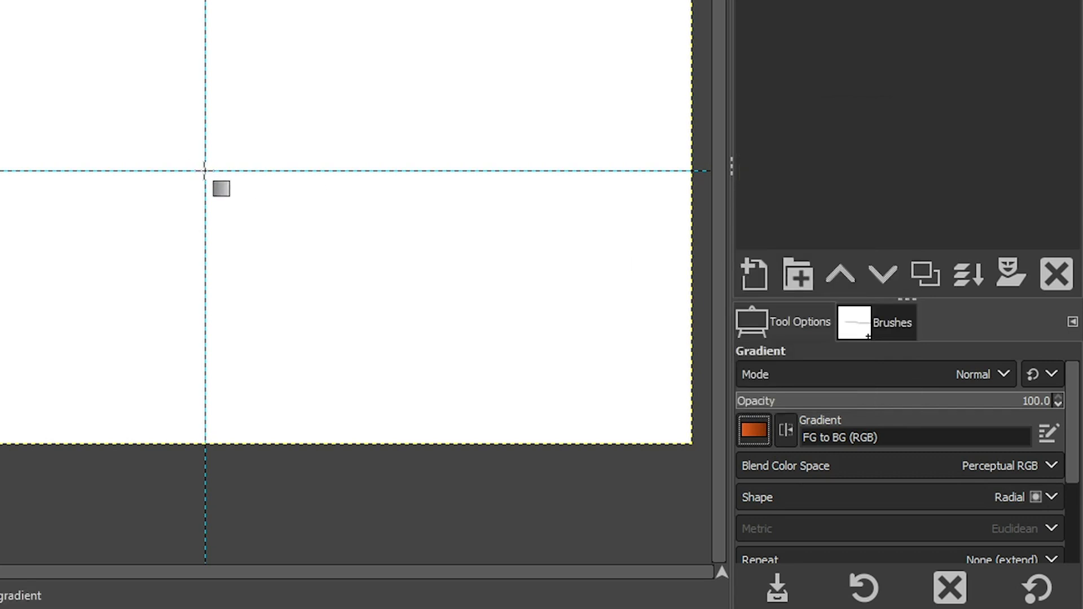
# - Draw the radial gradient outward from the guide crossing, commit it, and hide the guides
pyautogui.moveTo(205, 171); pyautogui.dragTo(666, 414)
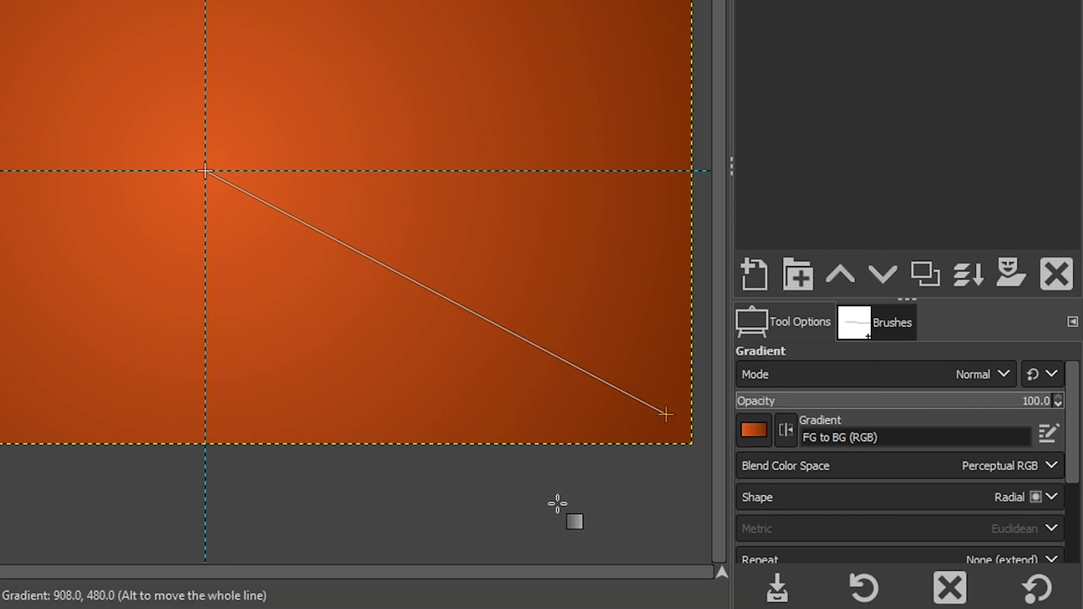
pyautogui.press('Return')
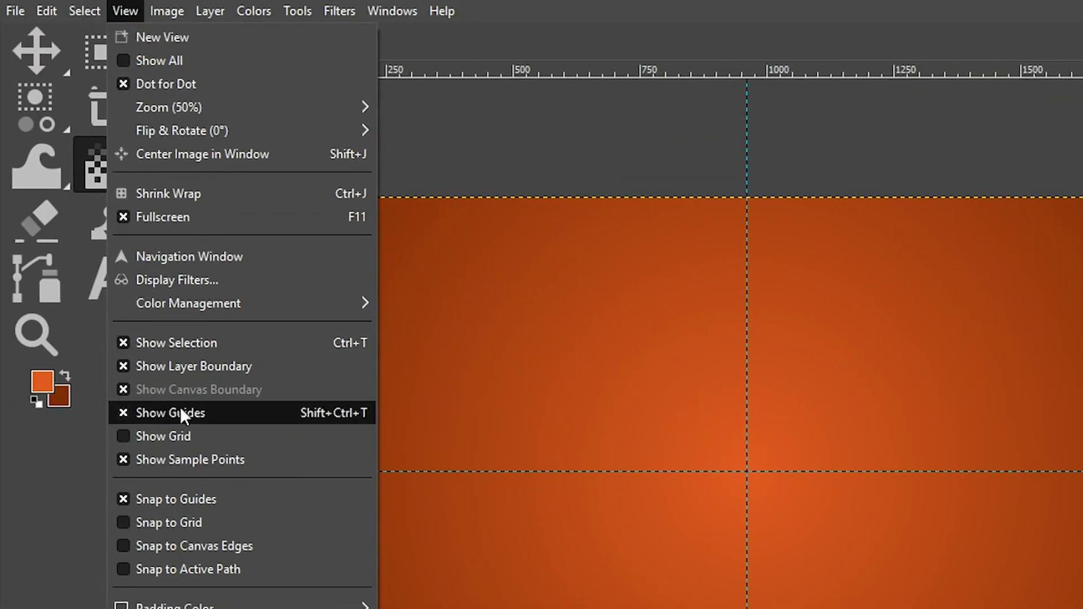
pyautogui.click(181, 409)
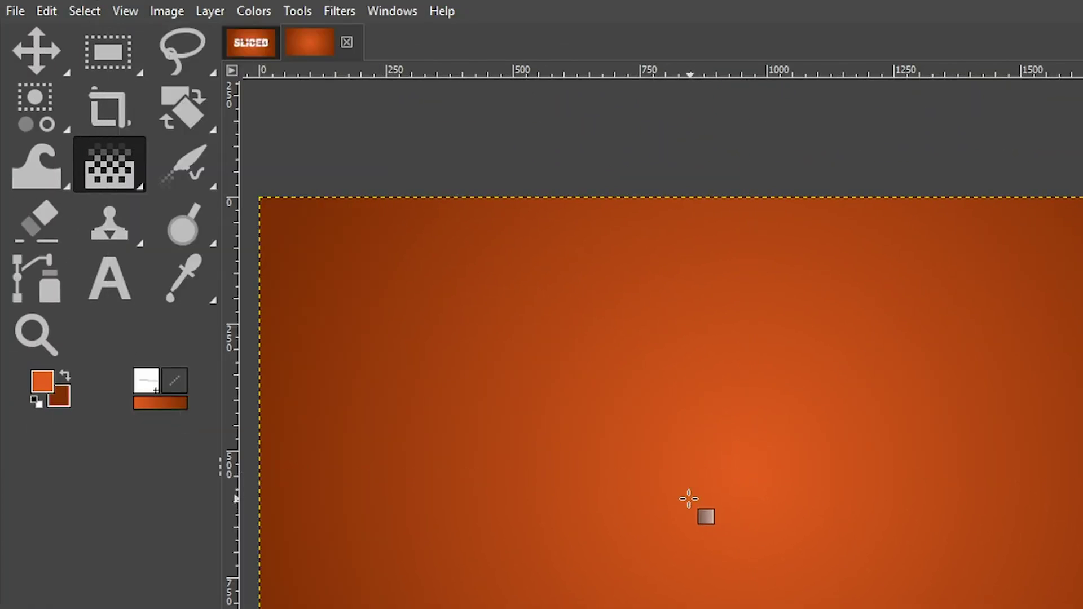
# - Start a text box on the canvas using the Fugaz One font at size 400
pyautogui.press('t')
pyautogui.click(430, 289)
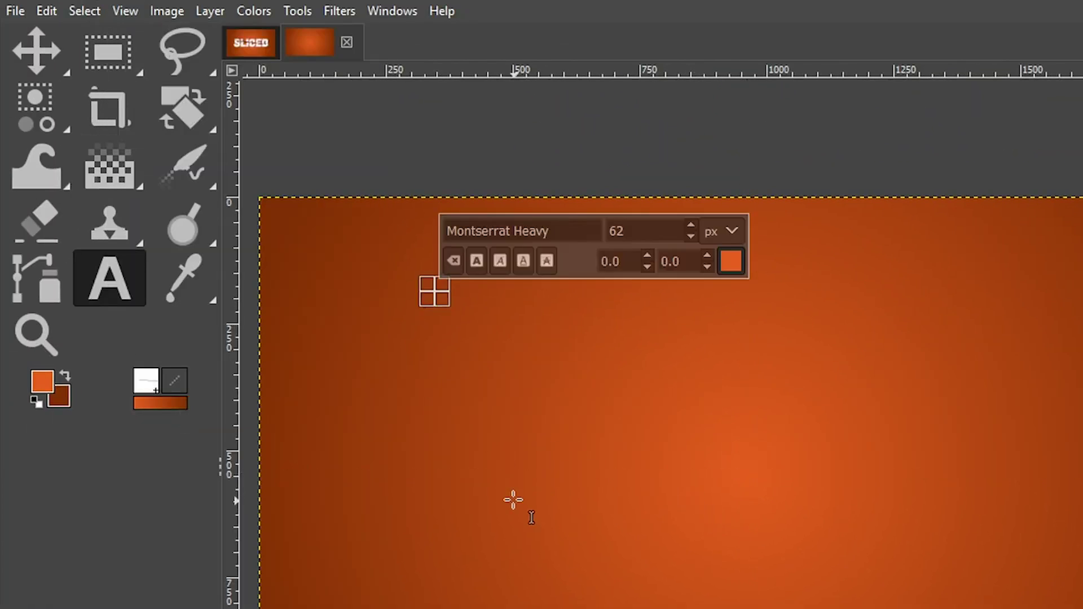
pyautogui.tripleClick(566, 227)
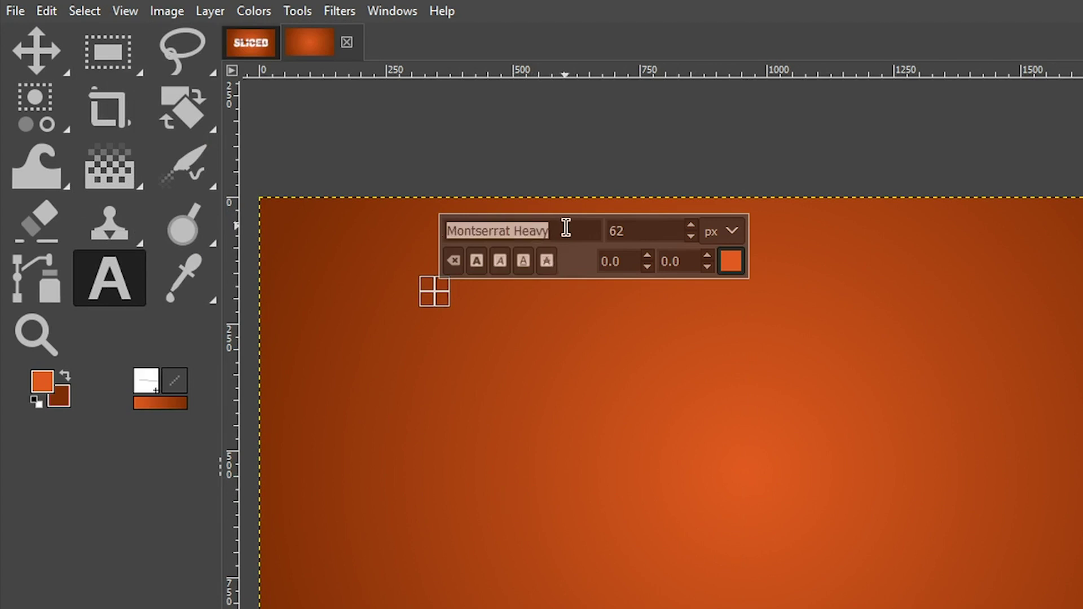
pyautogui.write('Fugaz One')
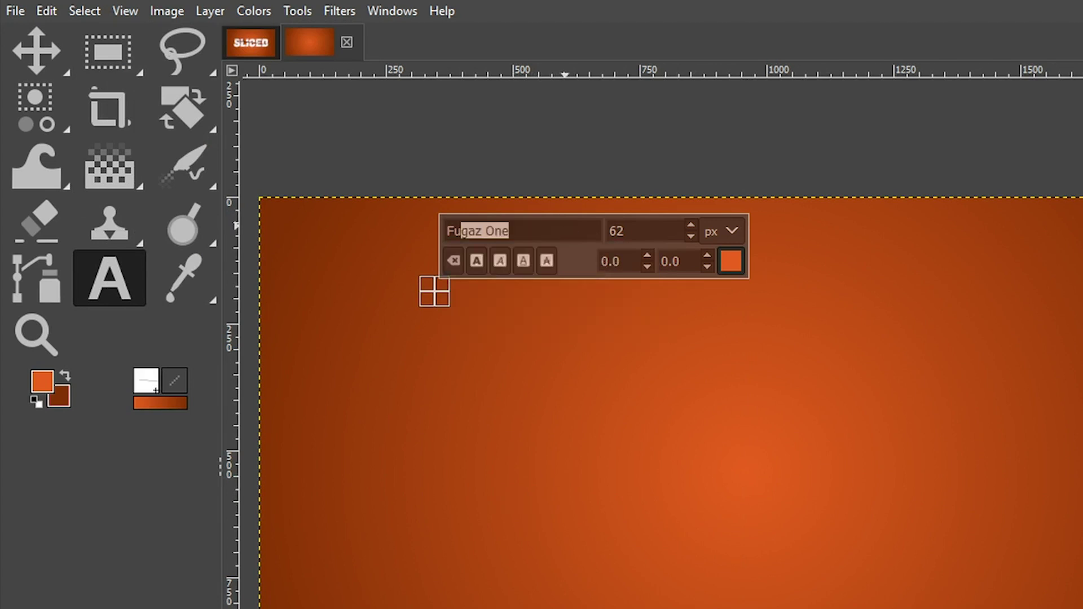
pyautogui.press('Return')
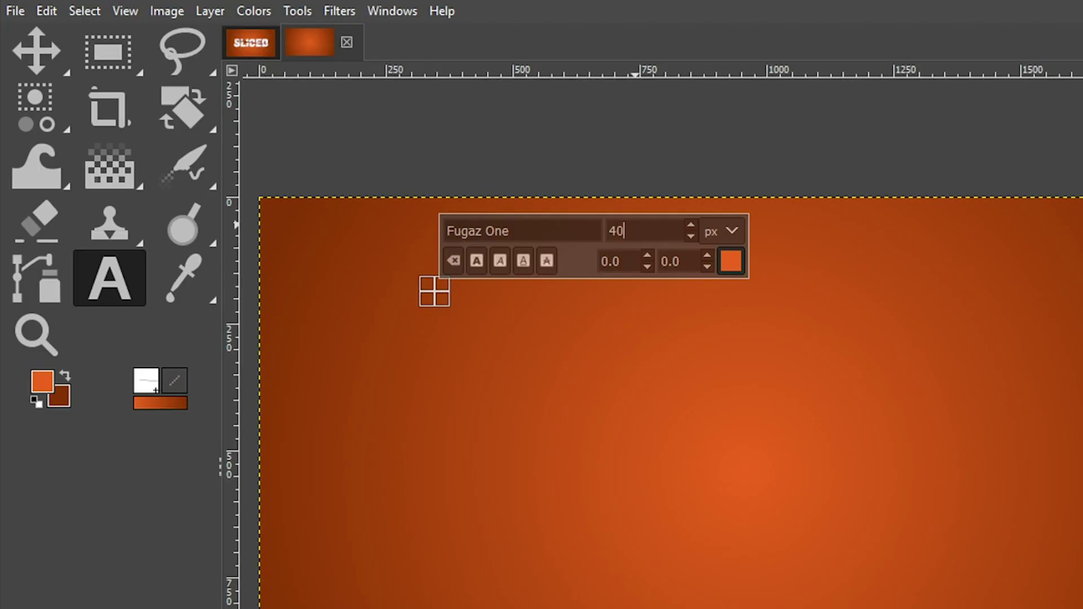
pyautogui.write('0')
# - Set the text colour to white ffffff and type SLICED
pyautogui.click(730, 259)
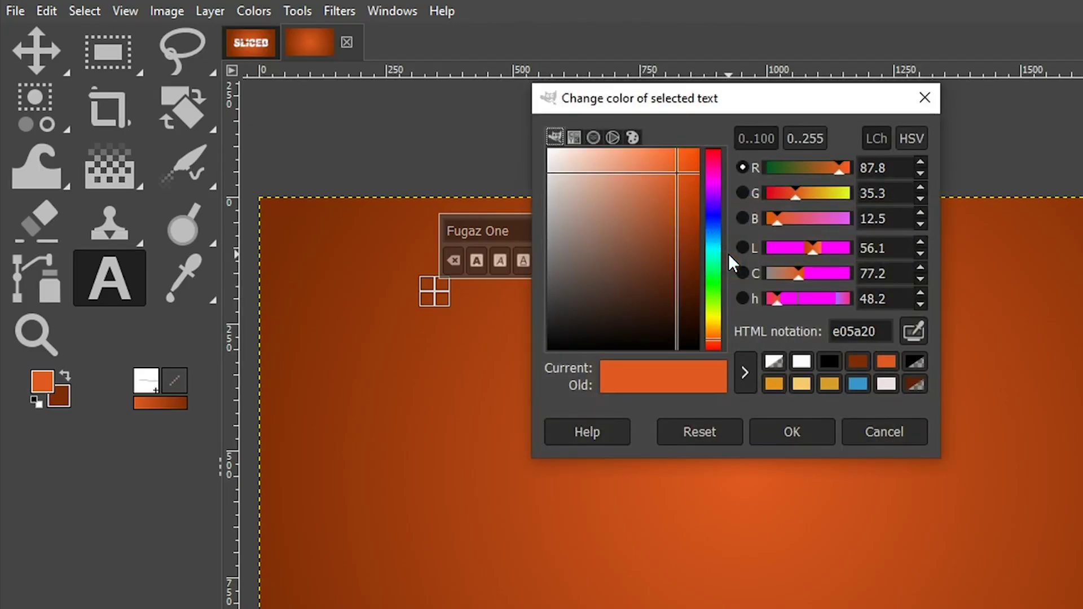
pyautogui.click(801, 361)
pyautogui.click(756, 427)
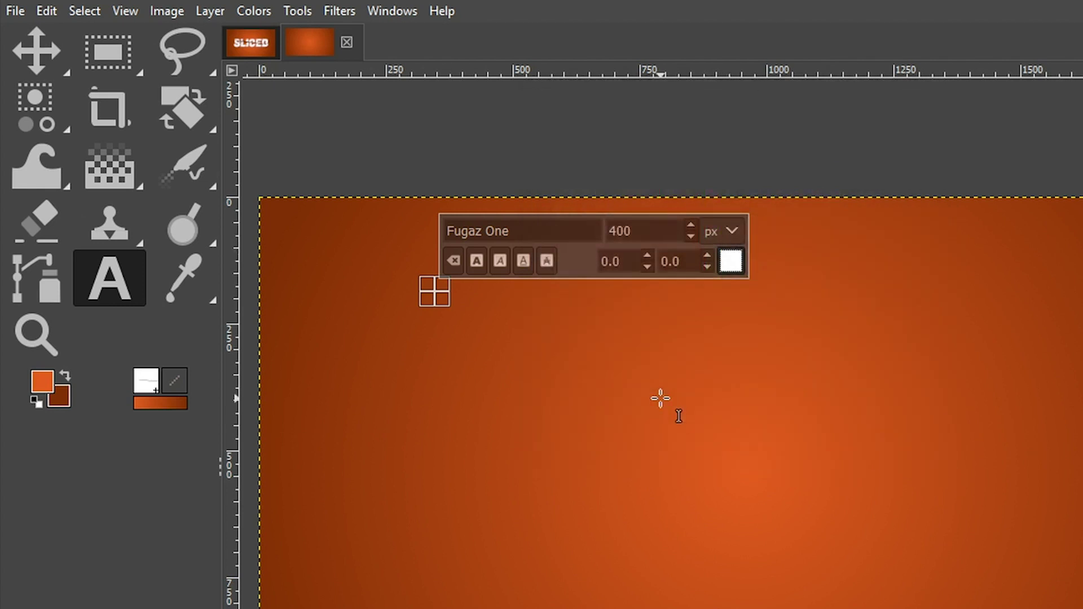
pyautogui.write('SLICED')
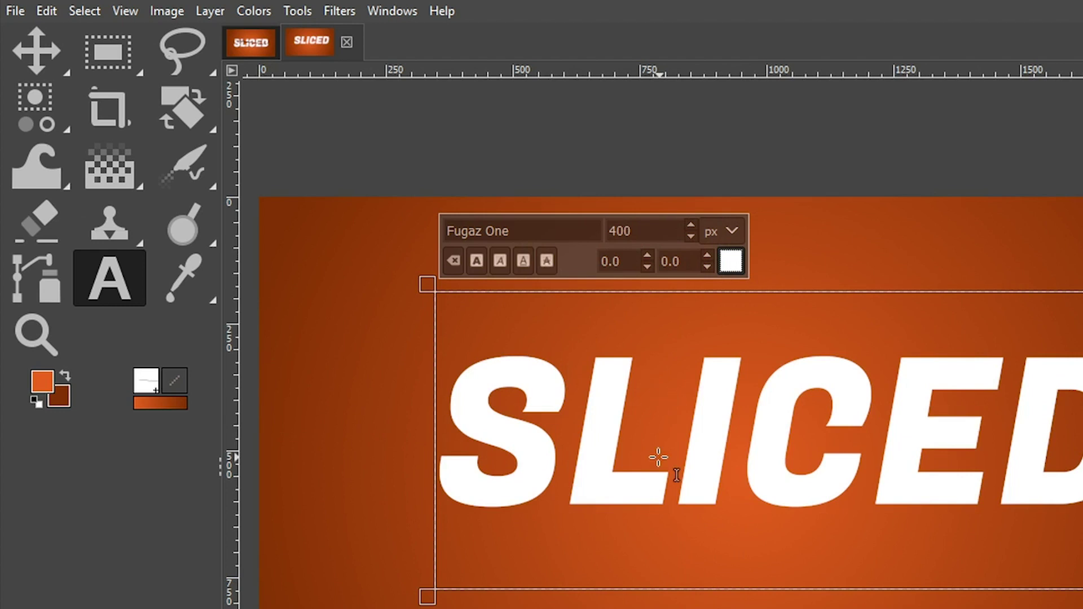
# - Finish the text and crop the SLICED layer to its content
pyautogui.press('Escape')
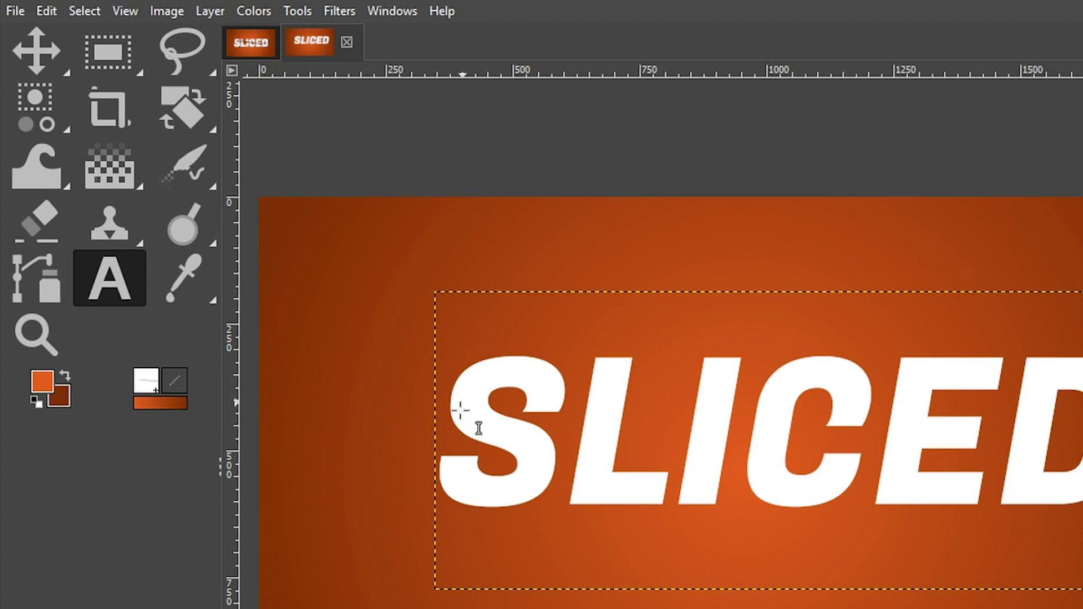
pyautogui.click(210, 11)
pyautogui.click(272, 483)
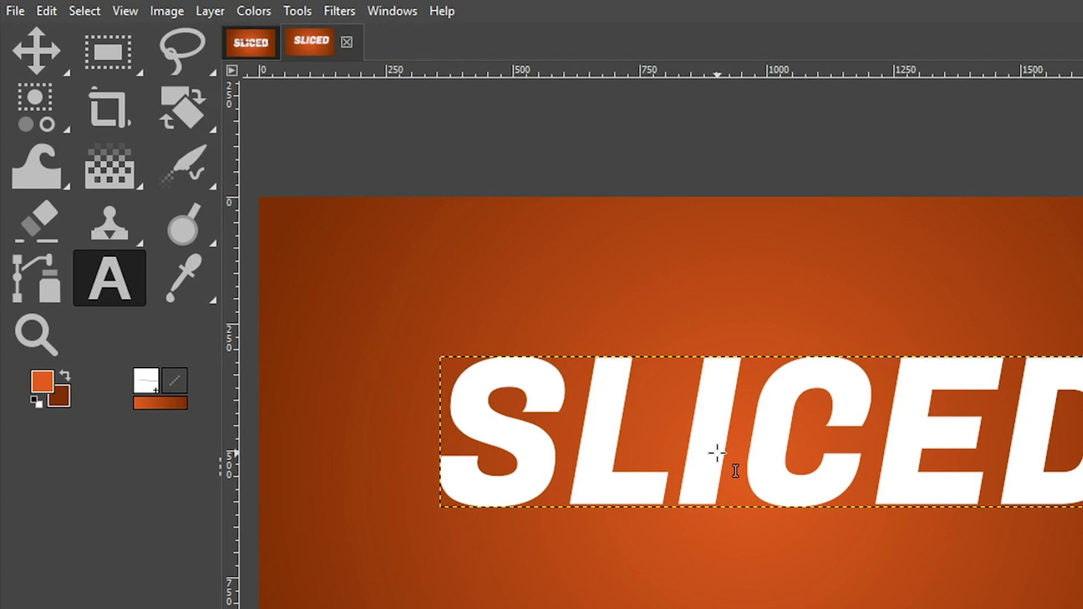
# - Centre the SLICED text horizontally and vertically on the image with the Alignment tool
pyautogui.press('q')
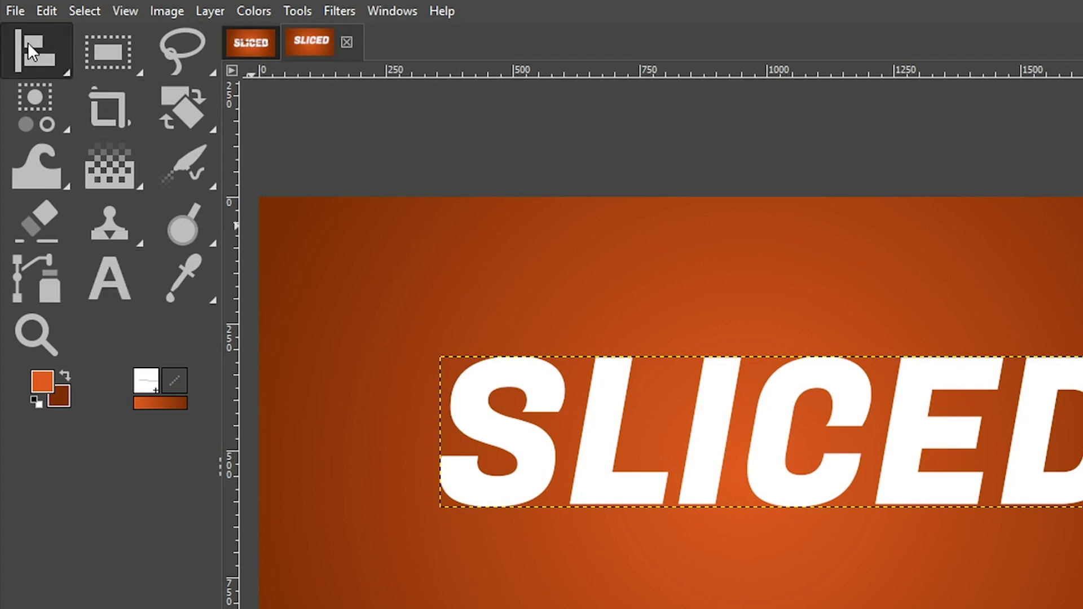
pyautogui.moveTo(28, 43); pyautogui.dragTo(147, 111)
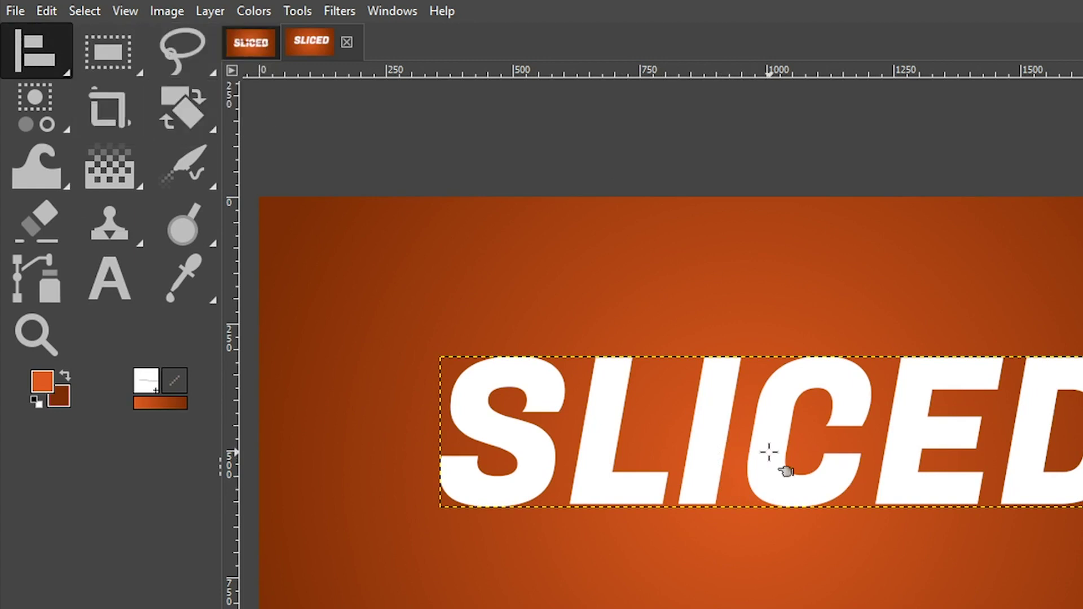
pyautogui.click(774, 435)
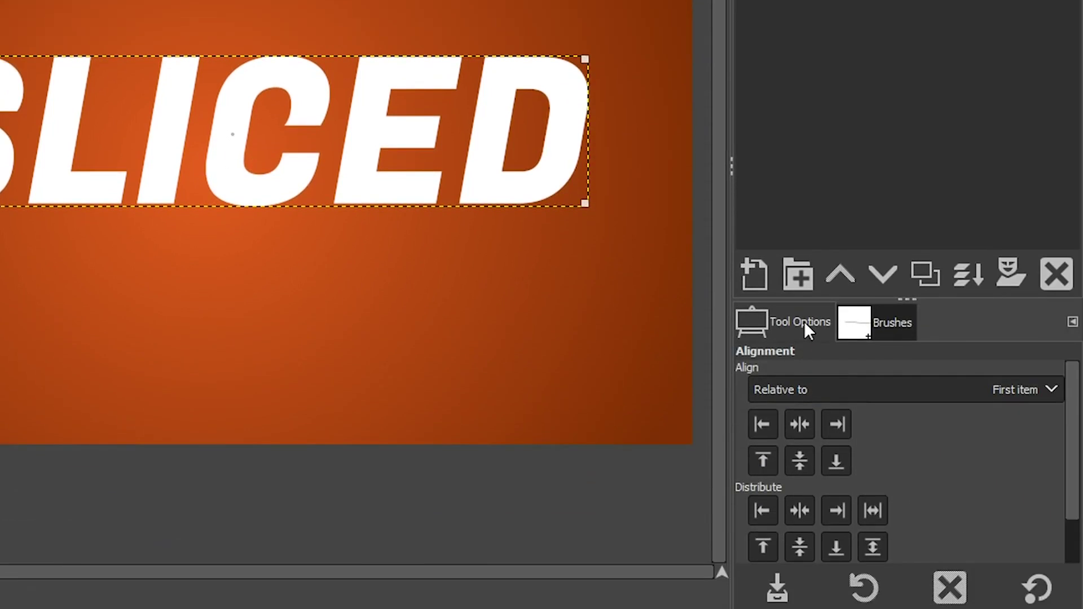
pyautogui.click(798, 392)
pyautogui.click(798, 391)
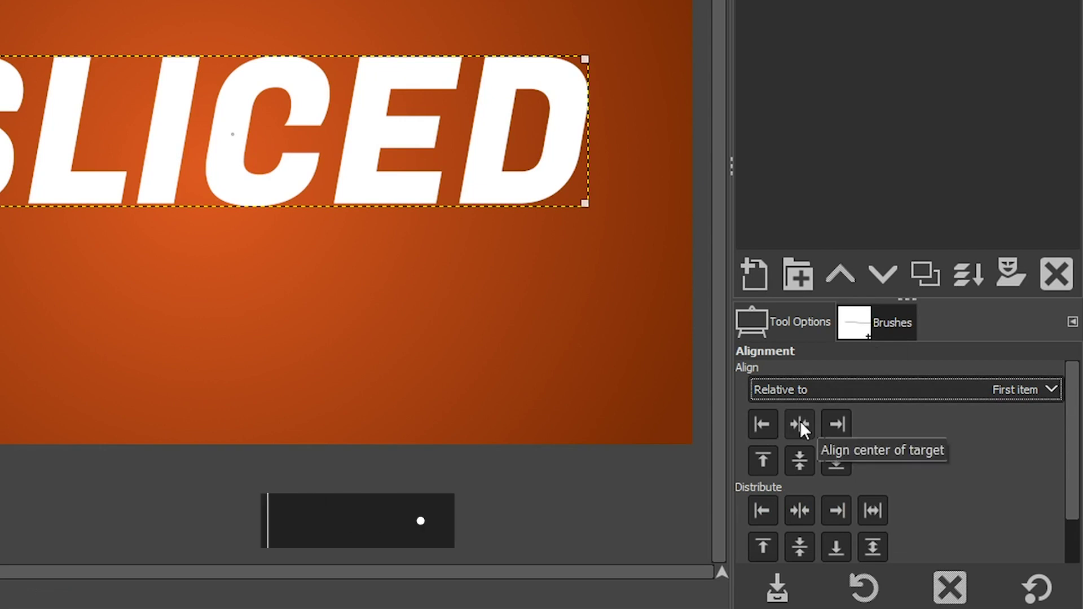
pyautogui.click(800, 423)
pyautogui.click(800, 460)
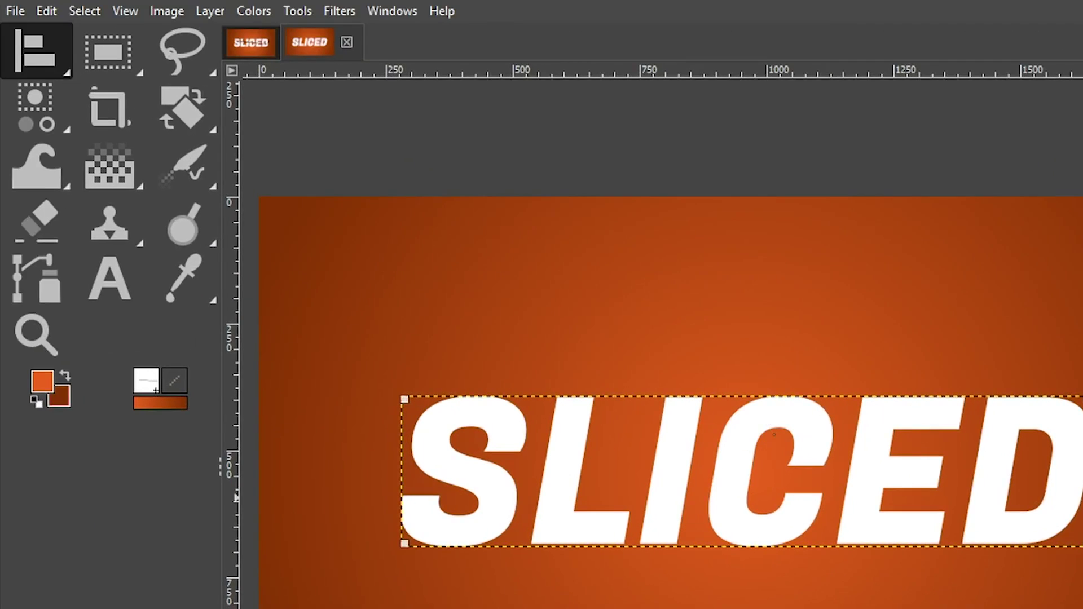
pyautogui.click(212, 11)
# - Resize the SLICED text layer to the full 1920 × 1080 image size
pyautogui.click(257, 325)
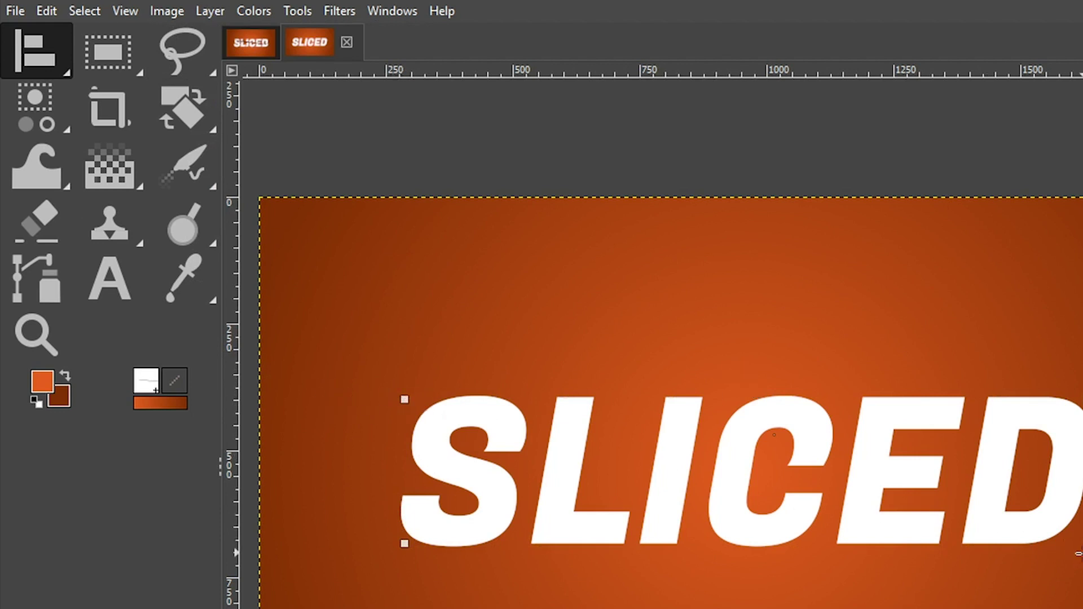
pyautogui.click(52, 282)
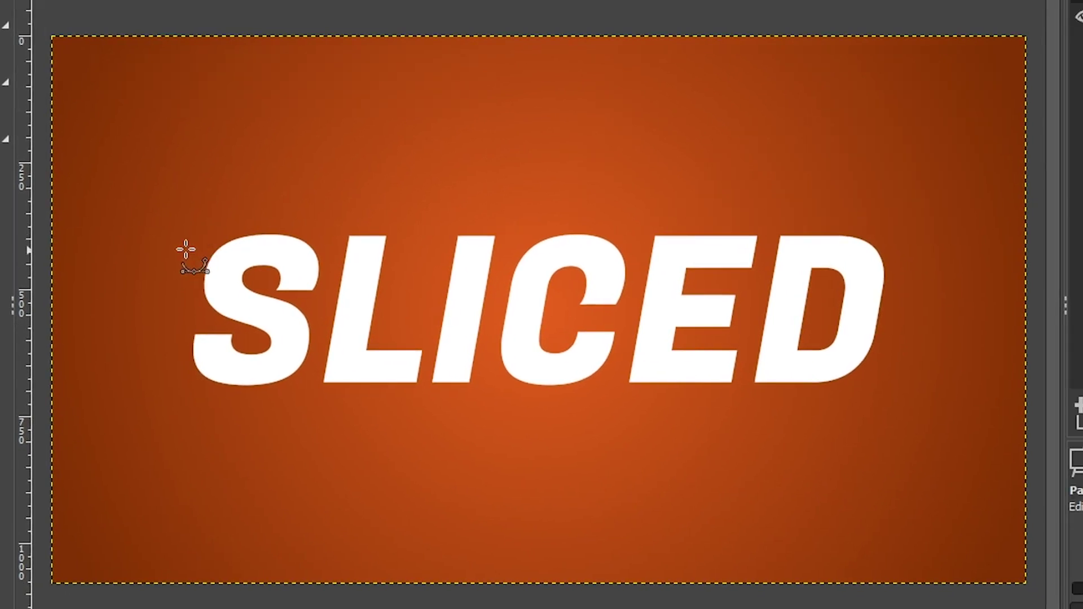
# - Draw a diagonal path line across SLICED, adjusting both ends to set the cut angle
pyautogui.click(189, 243)
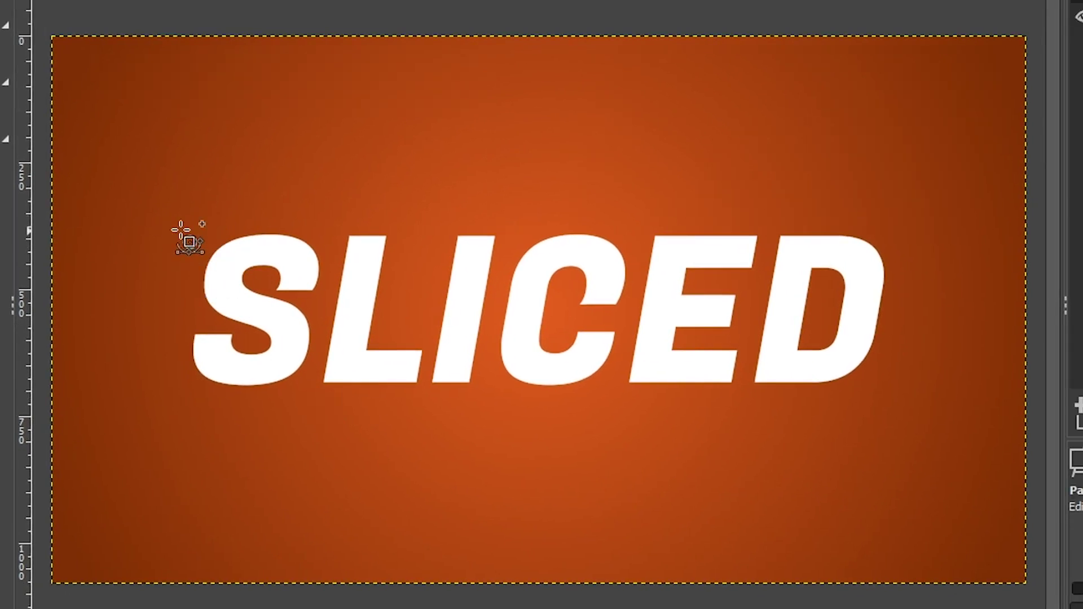
pyautogui.click(936, 371)
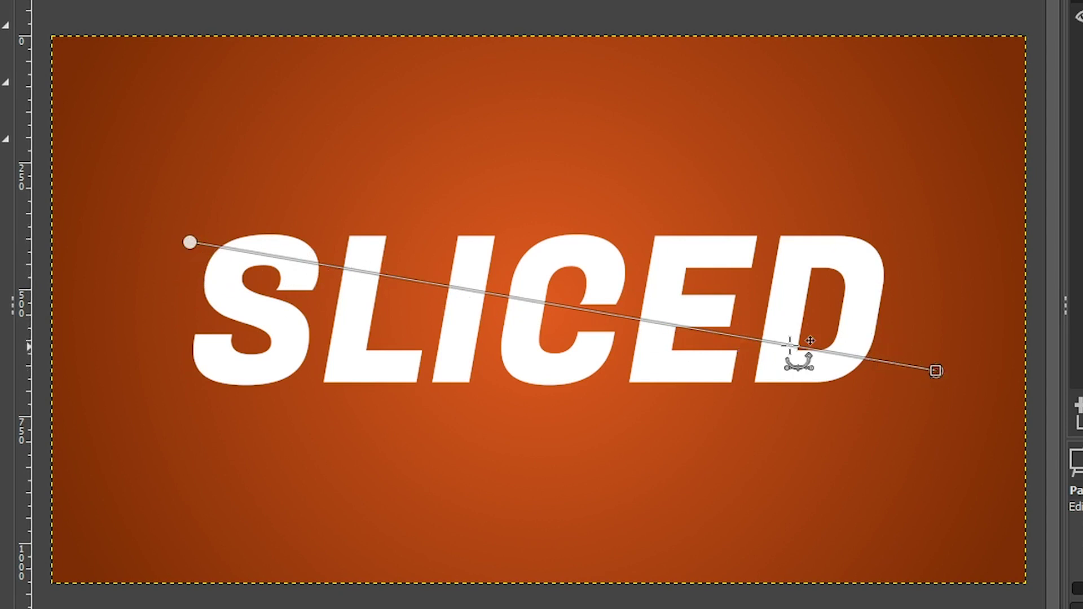
pyautogui.moveTo(188, 242); pyautogui.dragTo(175, 243)
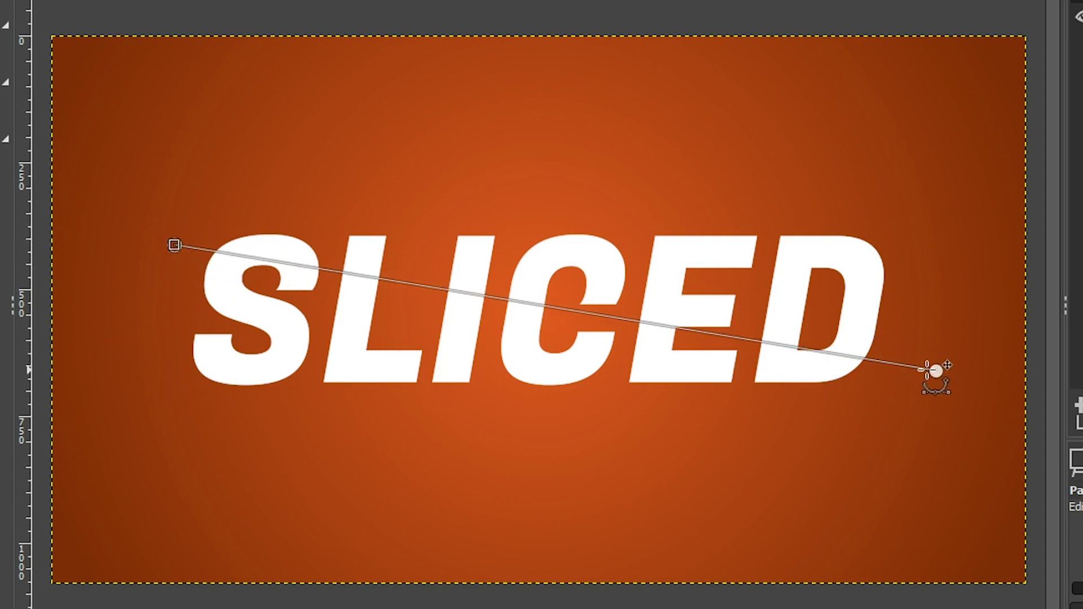
pyautogui.moveTo(935, 371); pyautogui.dragTo(941, 364)
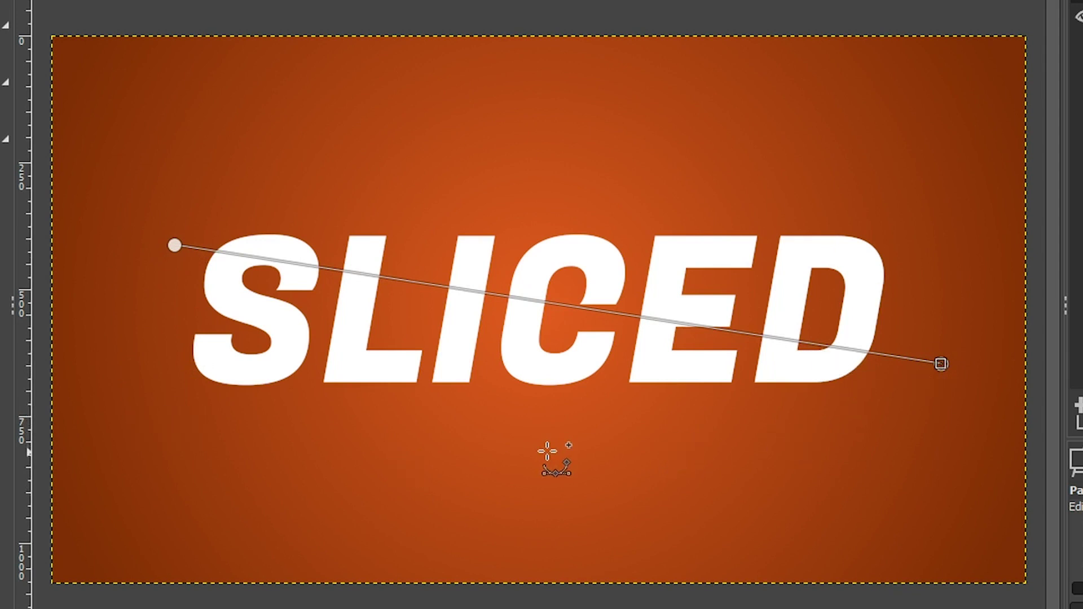
# - Outline the area below the word, close the path, and convert it to a selection
pyautogui.click(892, 442)
pyautogui.click(661, 483)
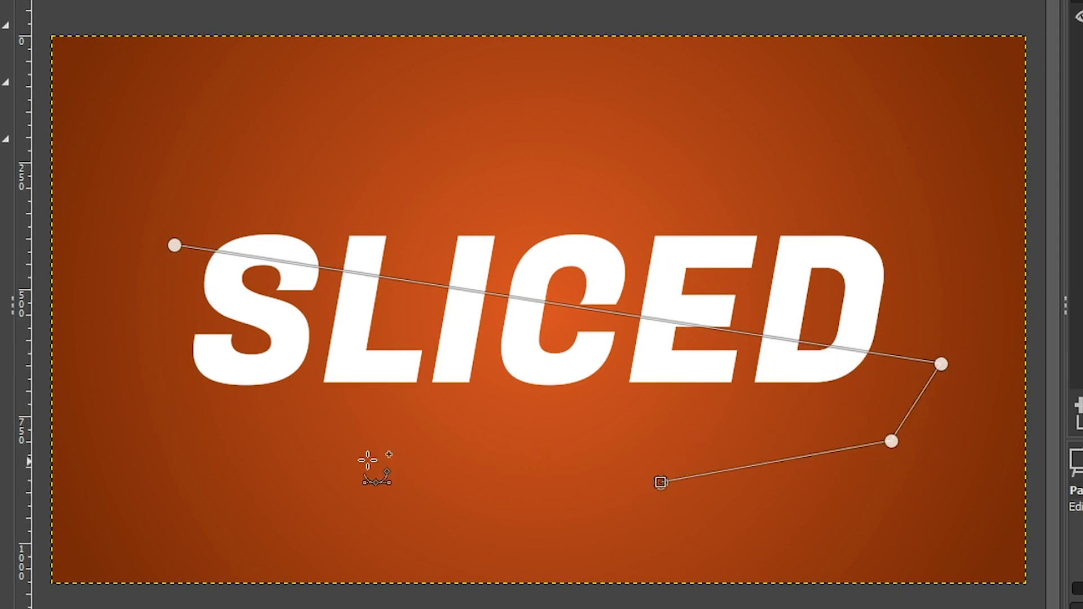
pyautogui.click(368, 462)
pyautogui.click(154, 428)
pyautogui.click(127, 331)
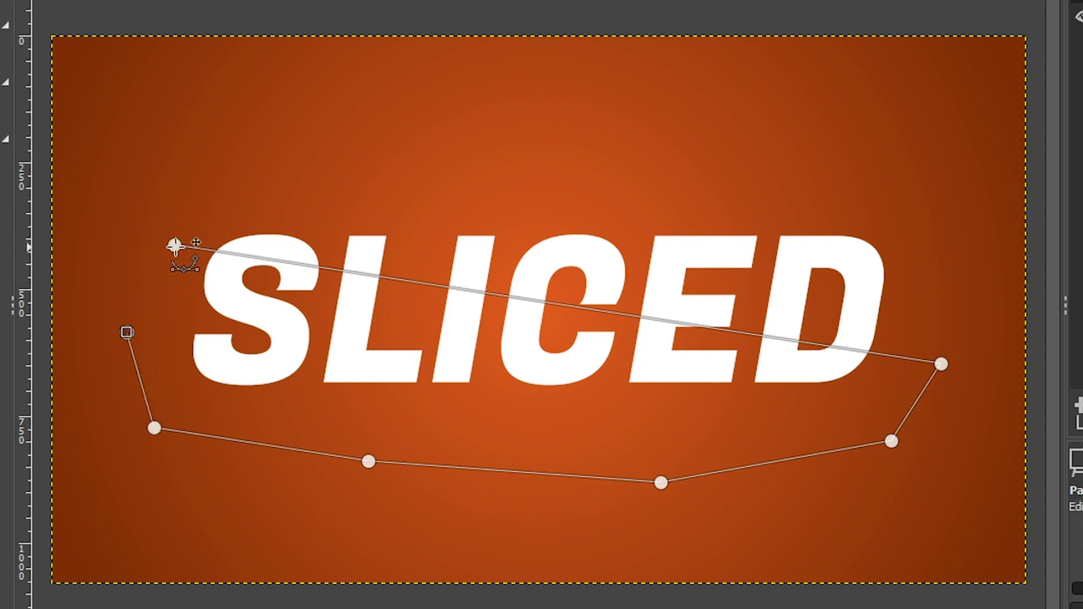
pyautogui.keyDown('ctrl'); pyautogui.click(176, 244); pyautogui.keyUp('ctrl')
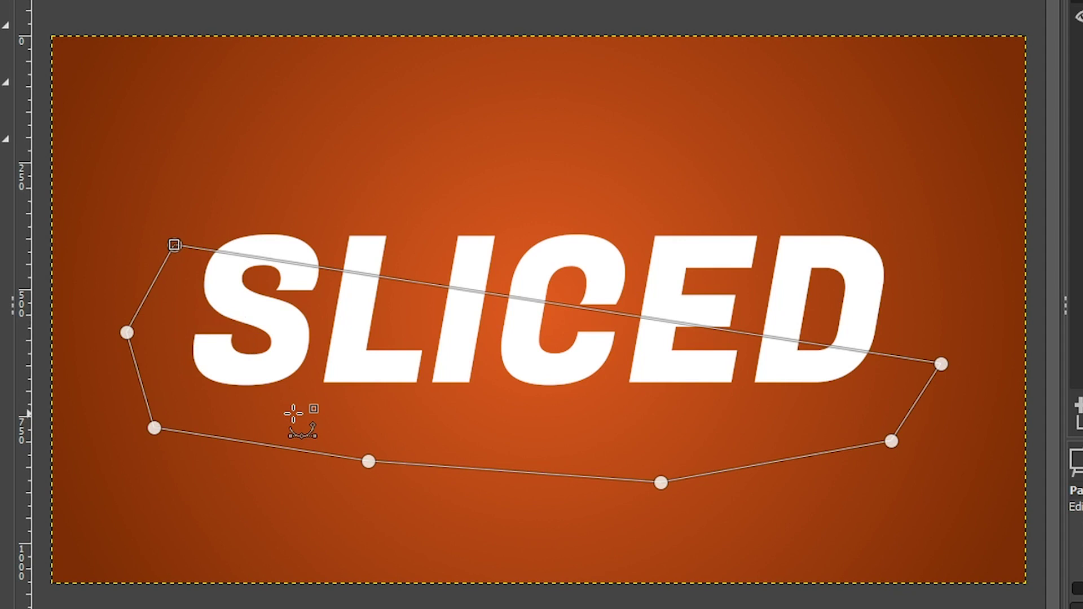
pyautogui.press('Return')
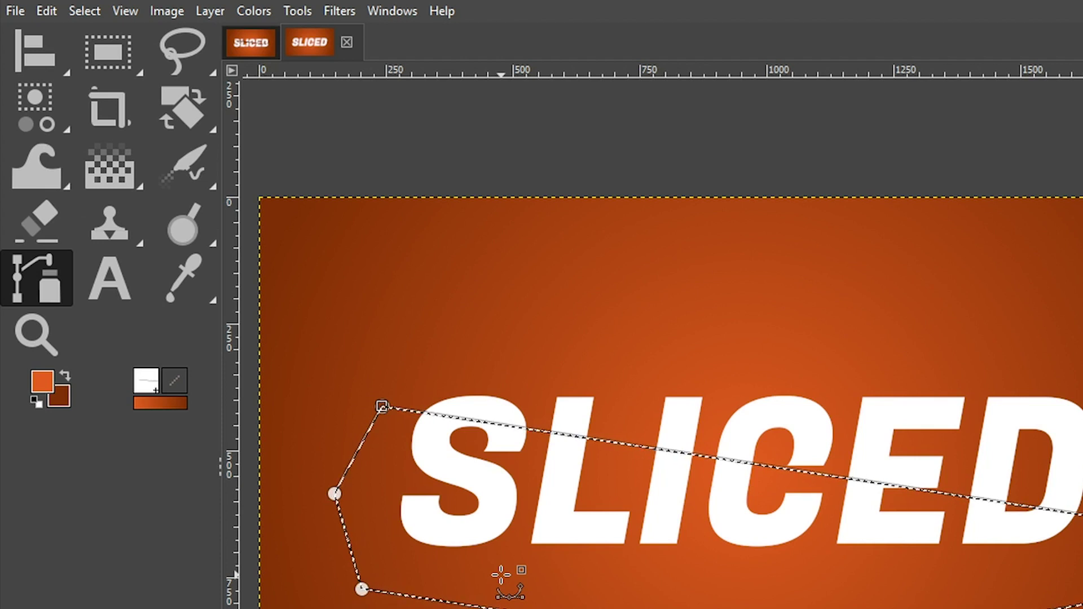
# - Cut the selected lower half of the text and paste it as a new layer
pyautogui.click(53, 15)
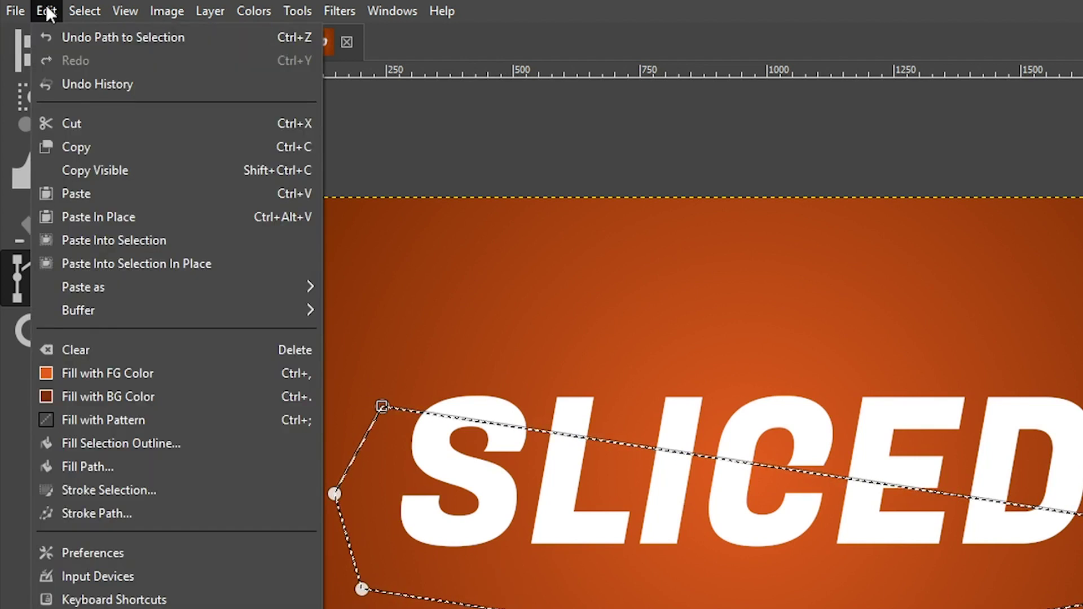
pyautogui.click(89, 124)
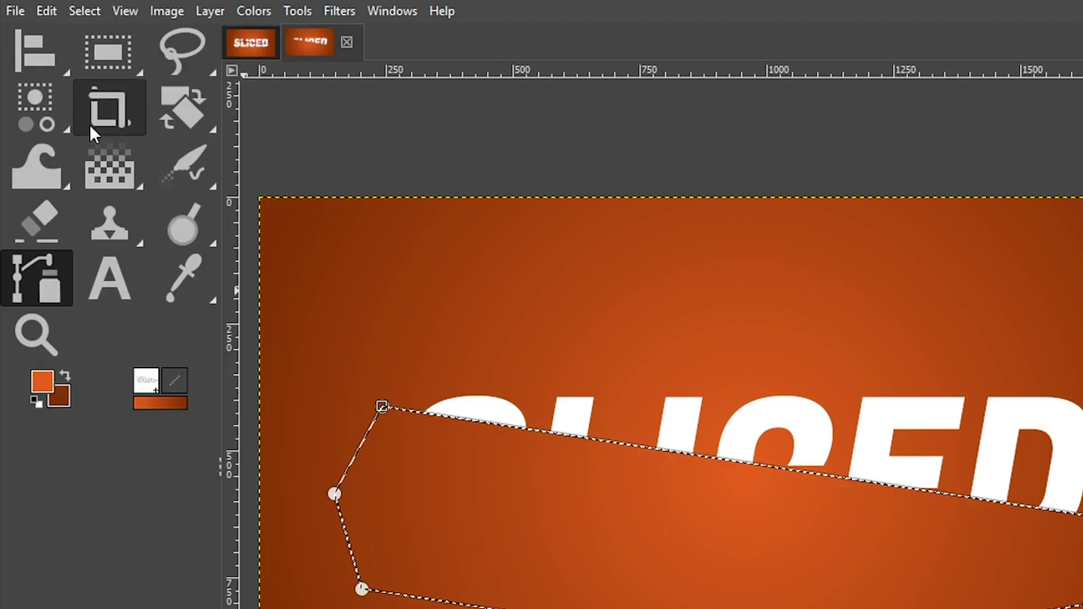
pyautogui.click(47, 11)
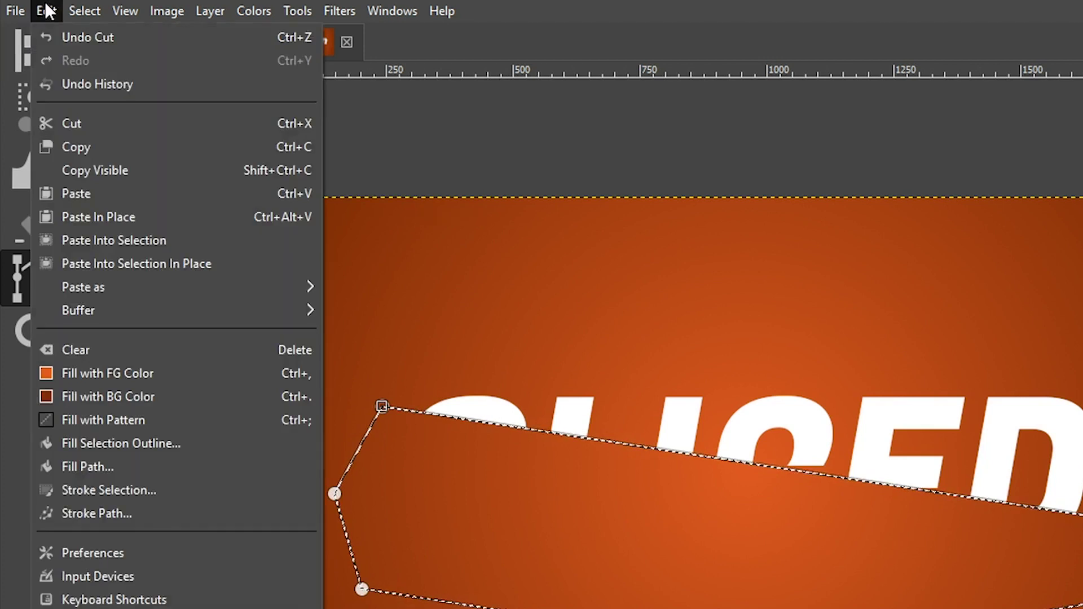
pyautogui.click(84, 192)
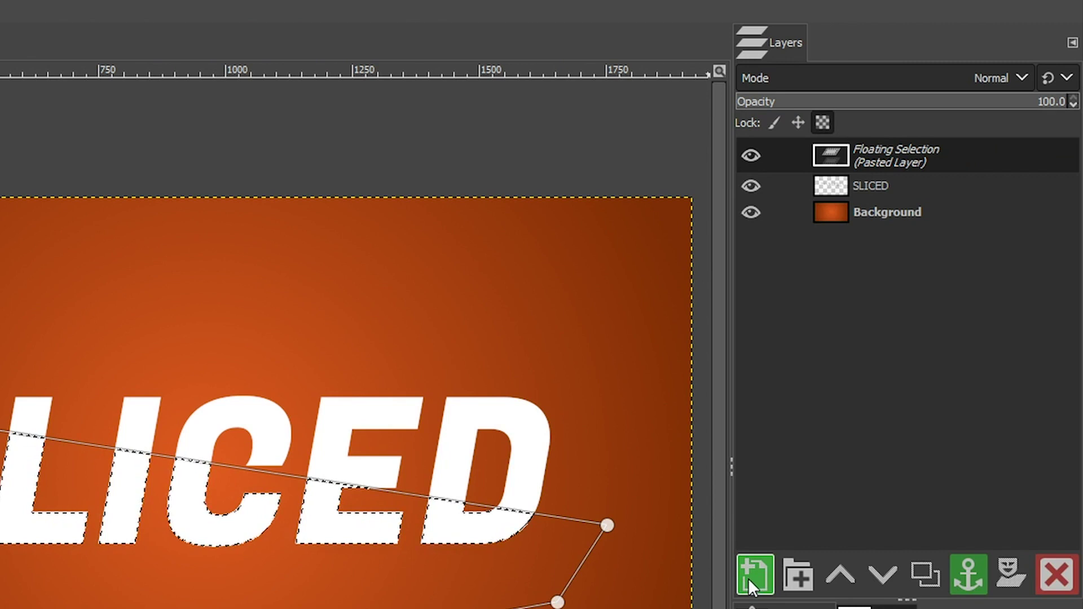
pyautogui.click(750, 579)
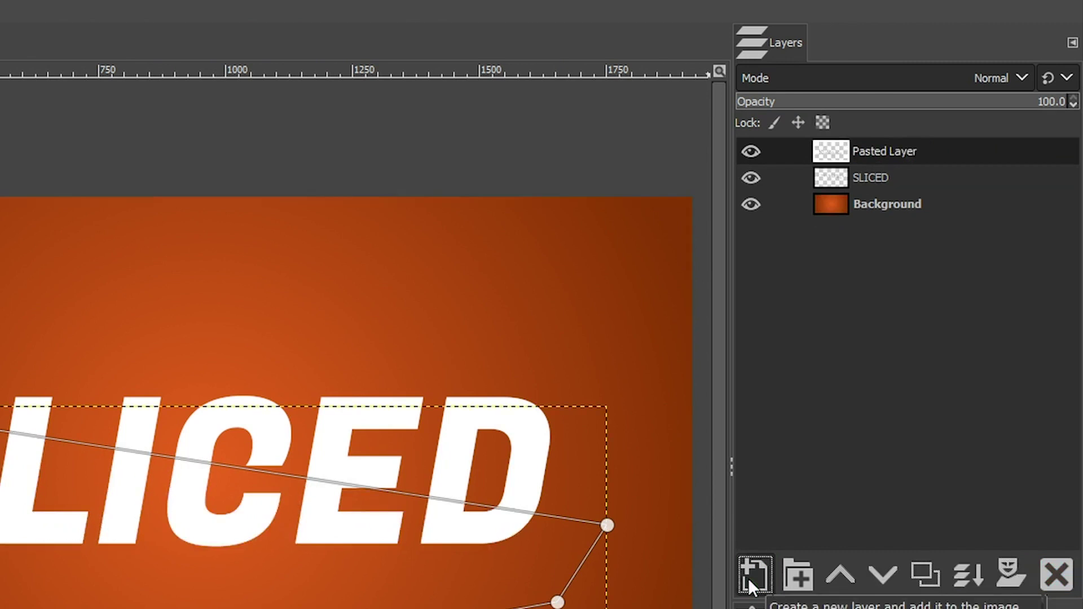
# - Toggle the SLICED and pasted layers' visibility to compare the two halves
pyautogui.click(752, 178)
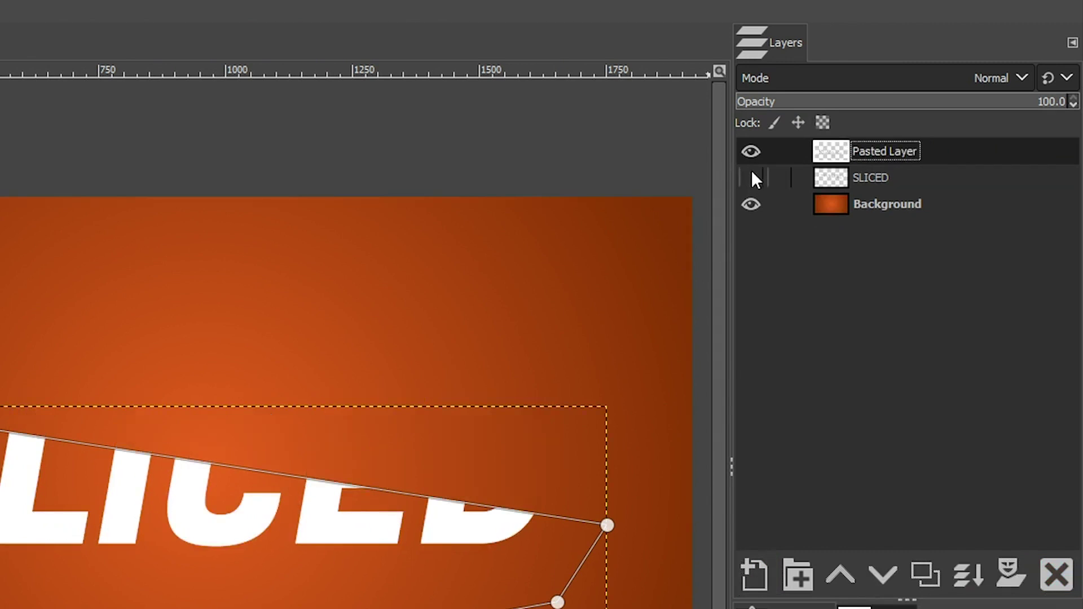
pyautogui.click(752, 150)
pyautogui.click(751, 150)
pyautogui.click(751, 177)
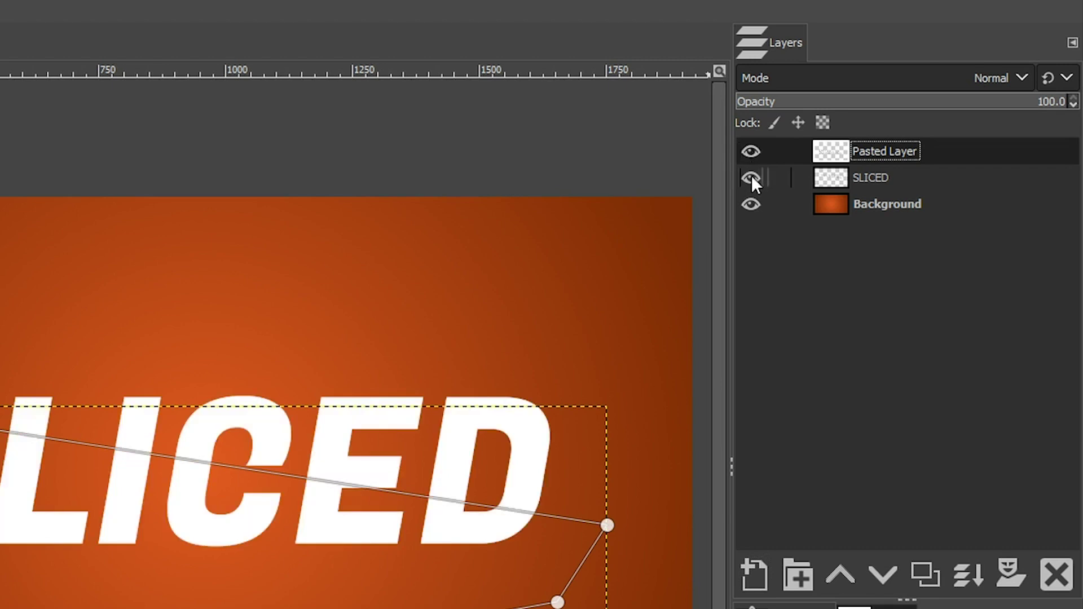
pyautogui.click(749, 152)
pyautogui.click(749, 152)
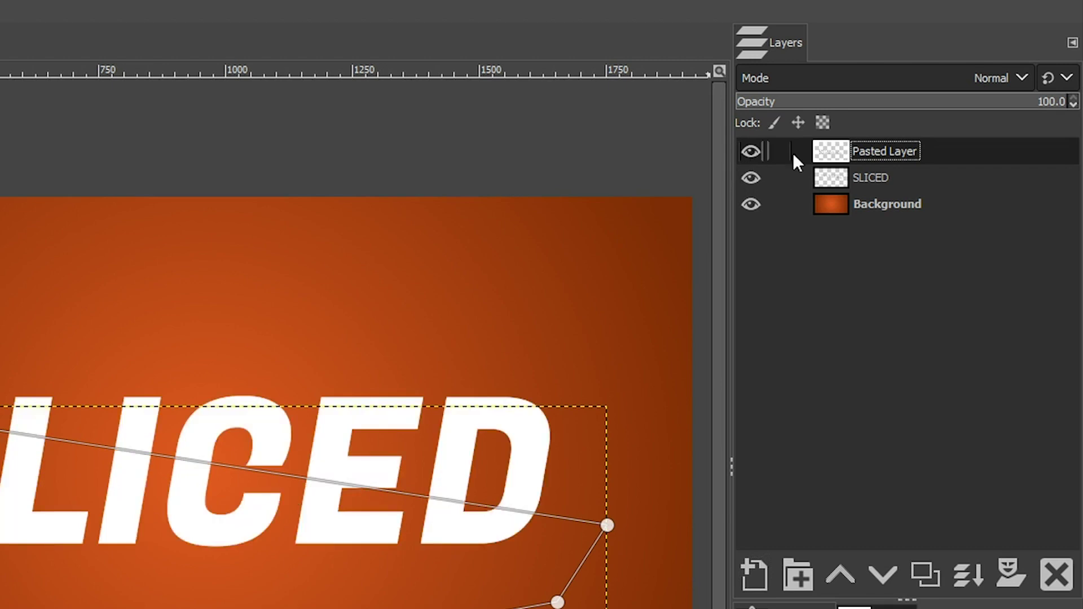
# - Name the pasted layer Slice Bottom, lower it beneath SLICED, and rename SLICED to Slice Top
pyautogui.doubleClick(874, 151)
pyautogui.write('Slice Bottom')
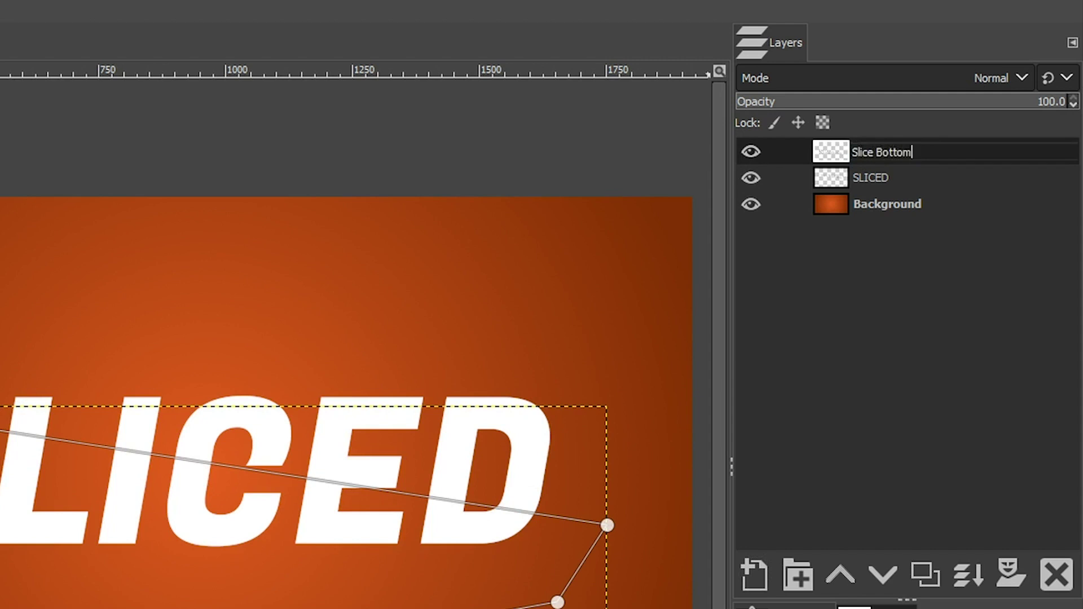
pyautogui.press('Return')
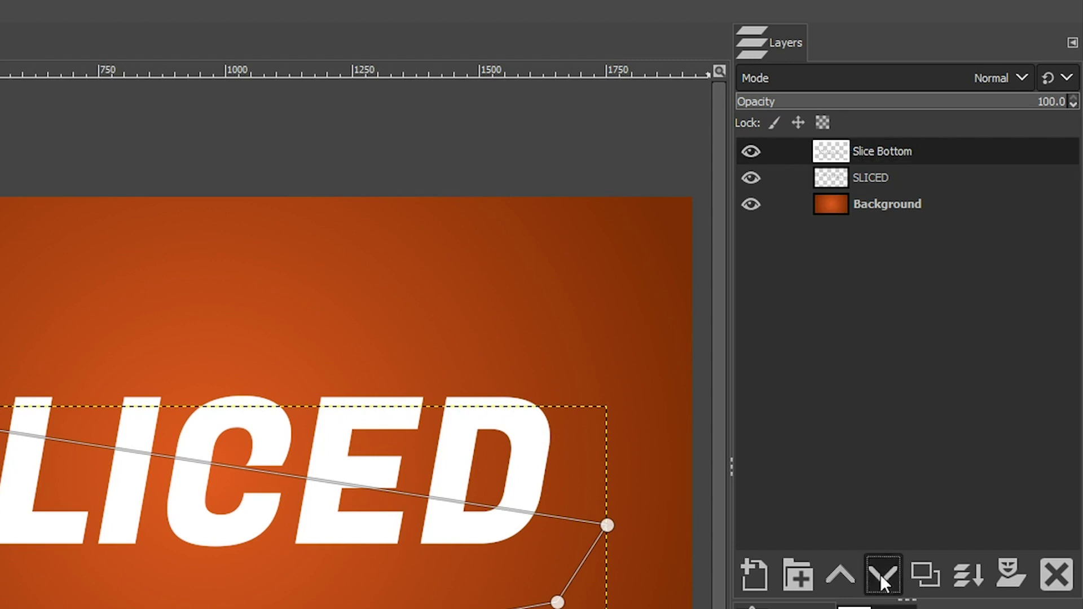
pyautogui.click(881, 575)
pyautogui.doubleClick(871, 150)
pyautogui.write('Sl')
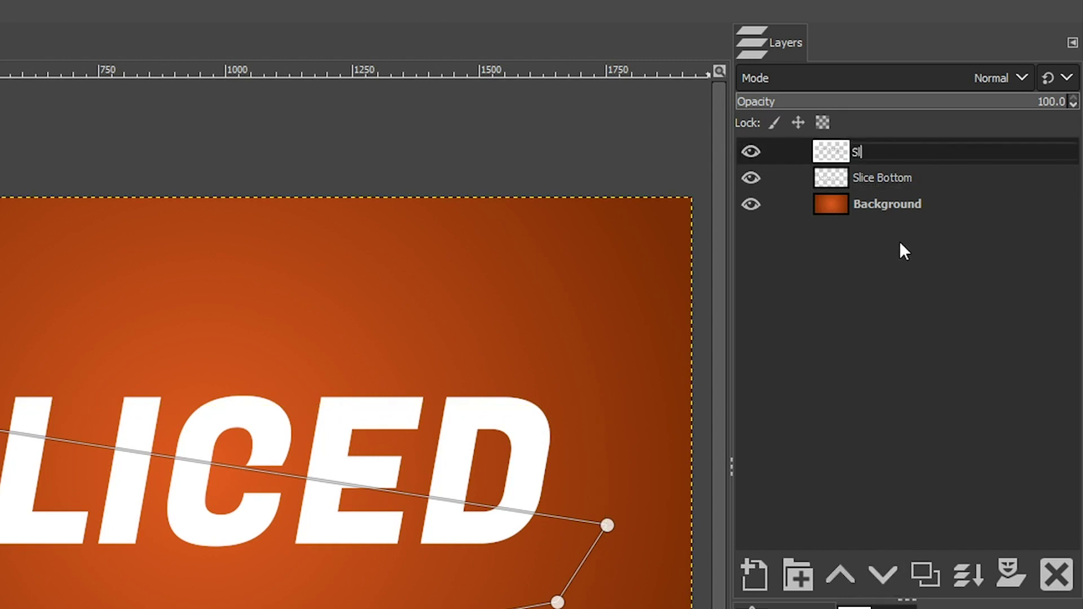
pyautogui.write('ice Top')
pyautogui.press('Return')
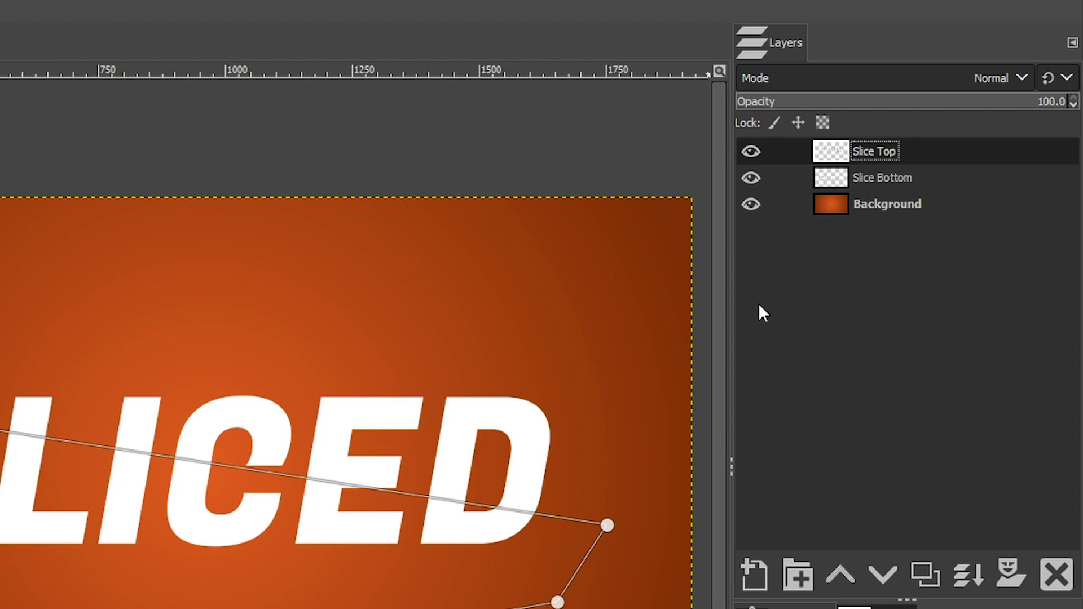
pyautogui.press('m')
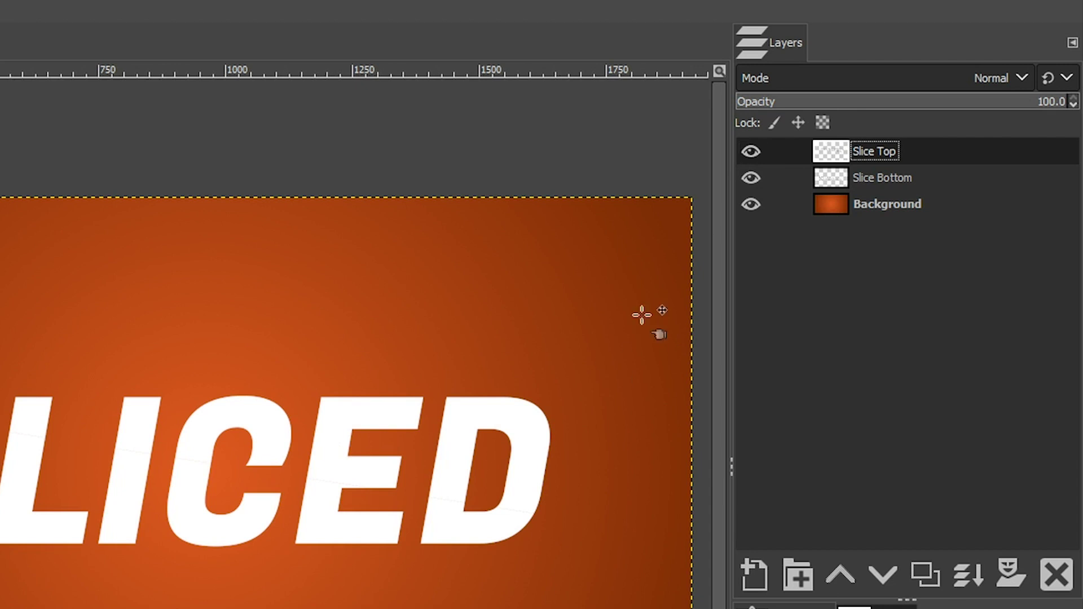
# - Select Slice Bottom and nudge it sideways along the cut, zooming in on the C
pyautogui.click(886, 178)
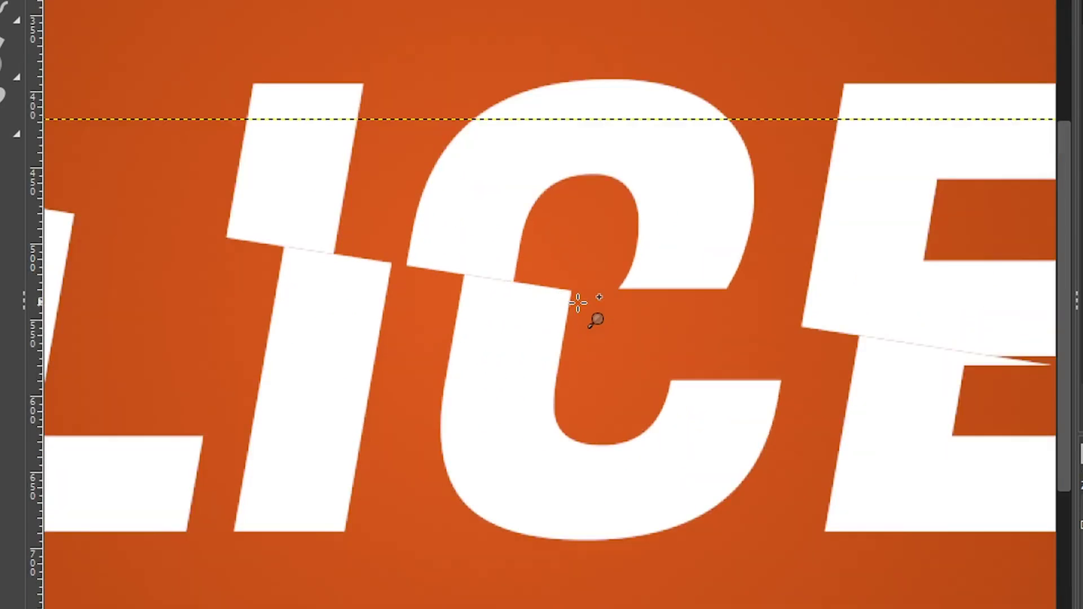
pyautogui.click(578, 303)
pyautogui.click(578, 303)
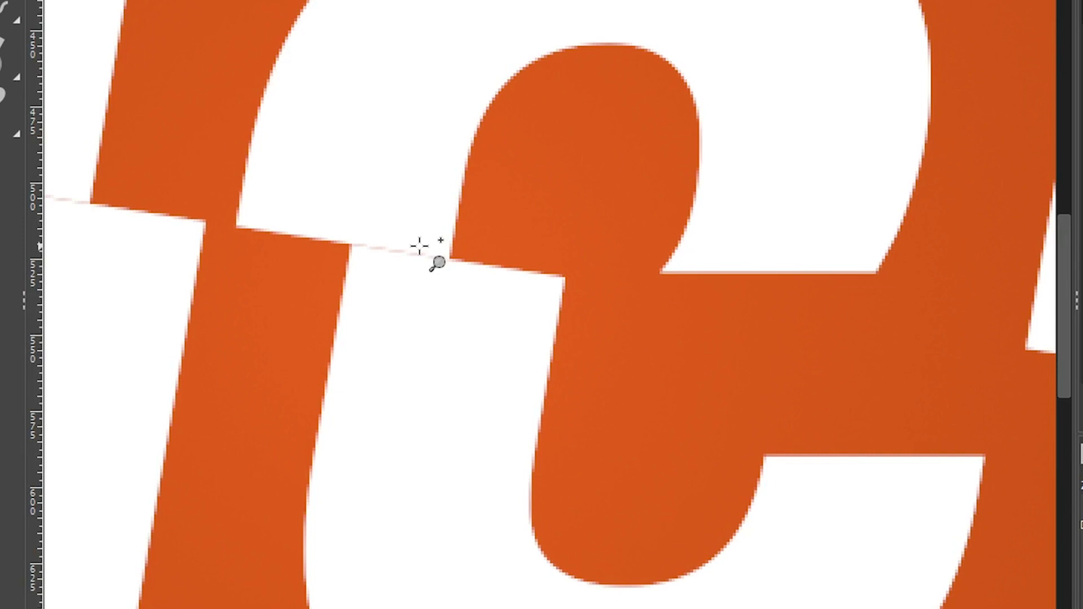
pyautogui.hotkey('shift', 'l')
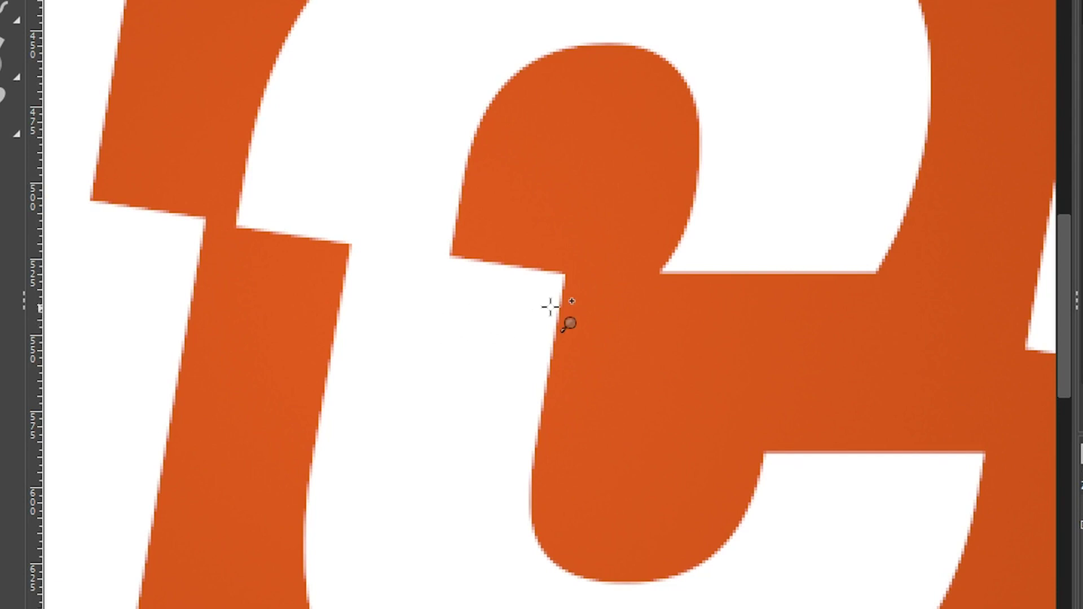
pyautogui.keyDown('ctrl'); pyautogui.click(551, 307); pyautogui.keyUp('ctrl')
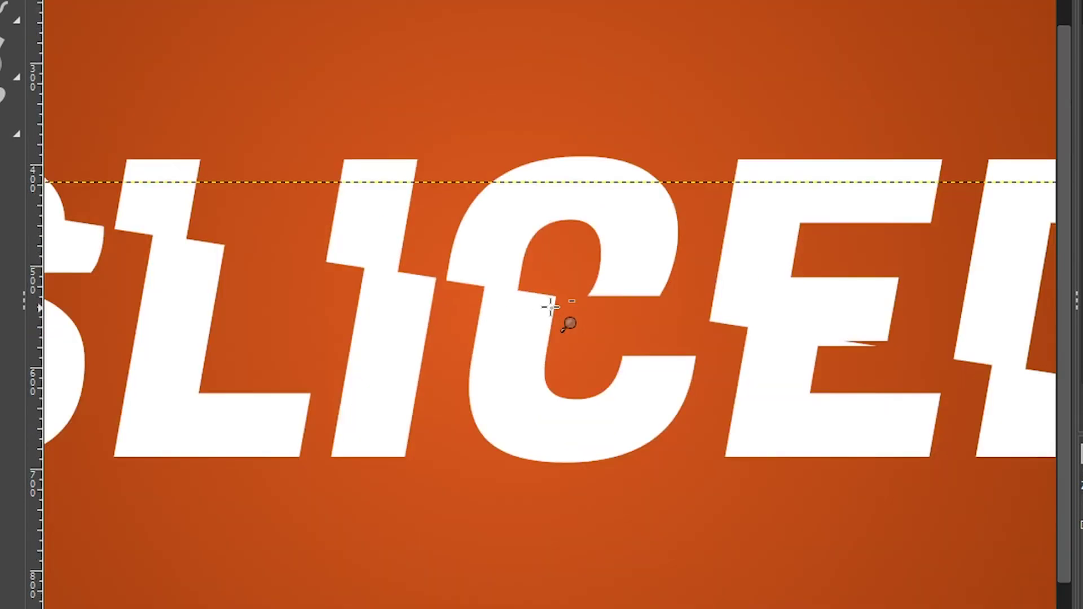
pyautogui.keyDown('ctrl'); pyautogui.click(551, 306); pyautogui.keyUp('ctrl')
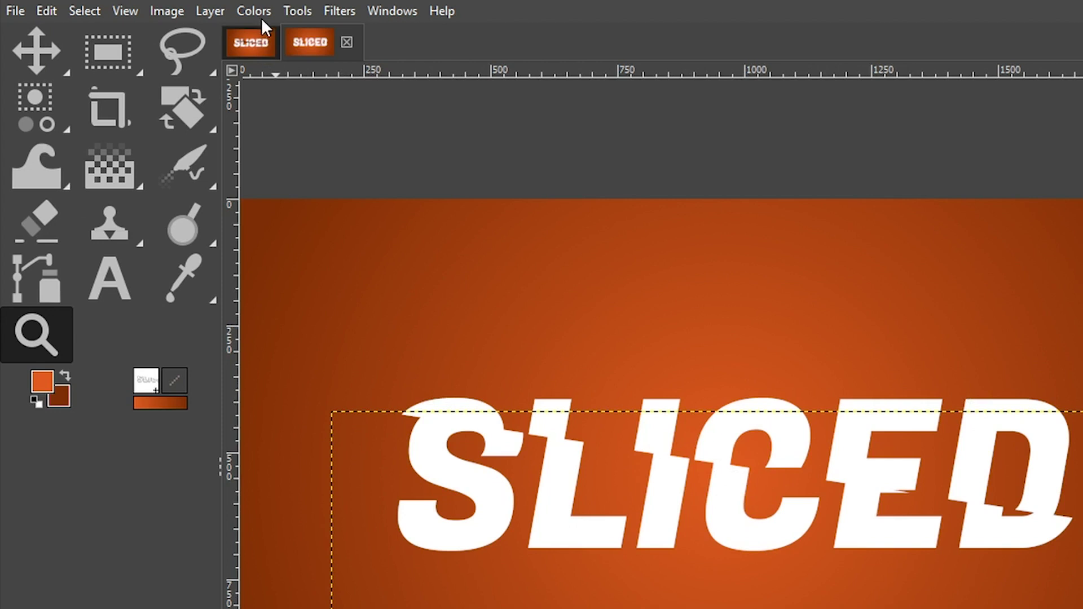
# - Resize the Slice Bottom layer to the full image size with Layer to Image Size
pyautogui.click(214, 11)
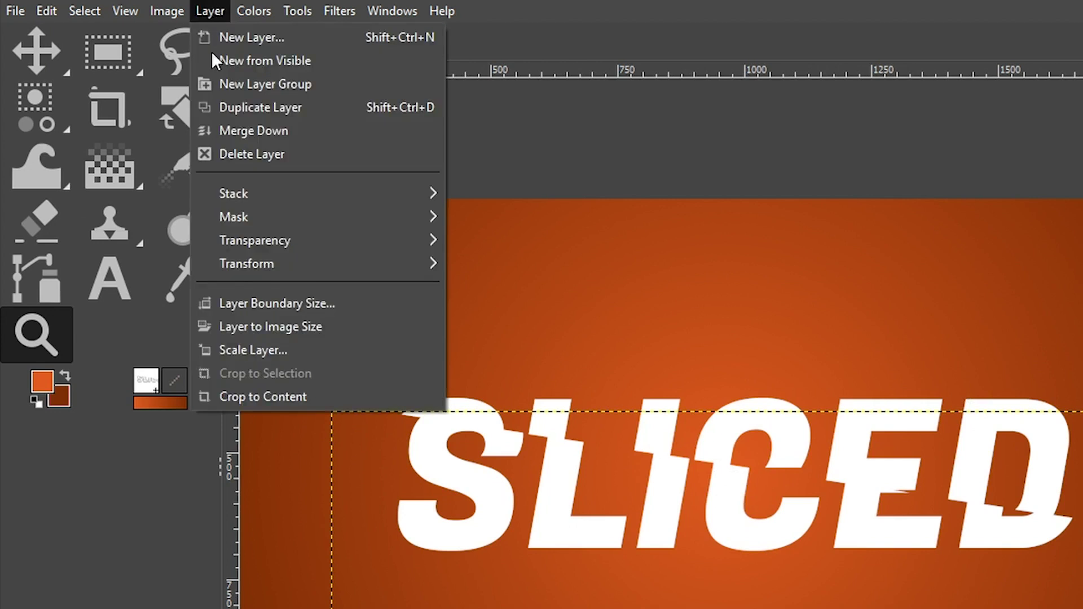
pyautogui.click(273, 327)
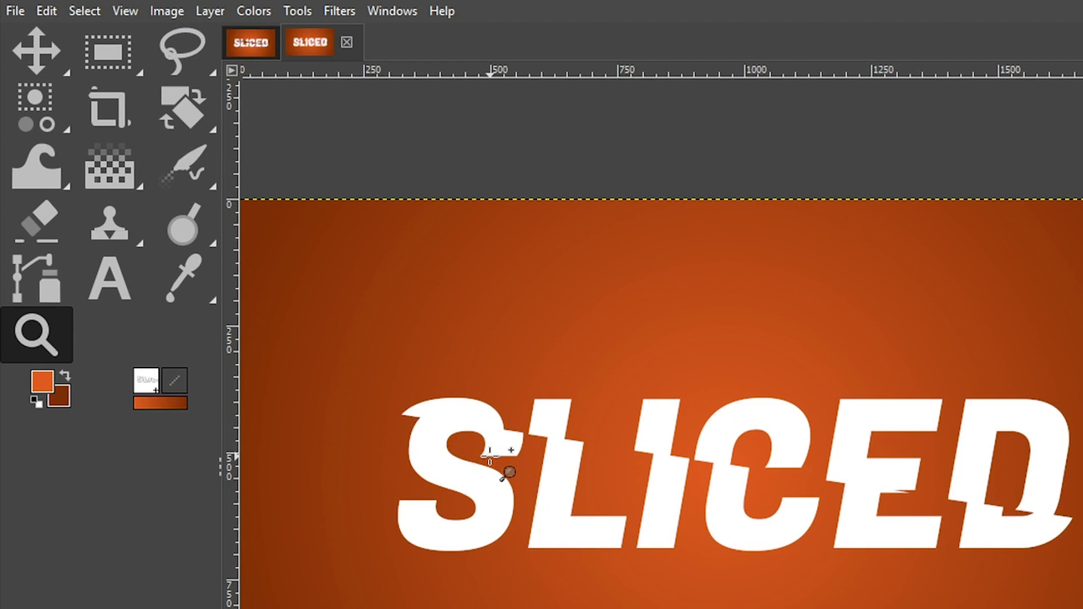
pyautogui.press('b')
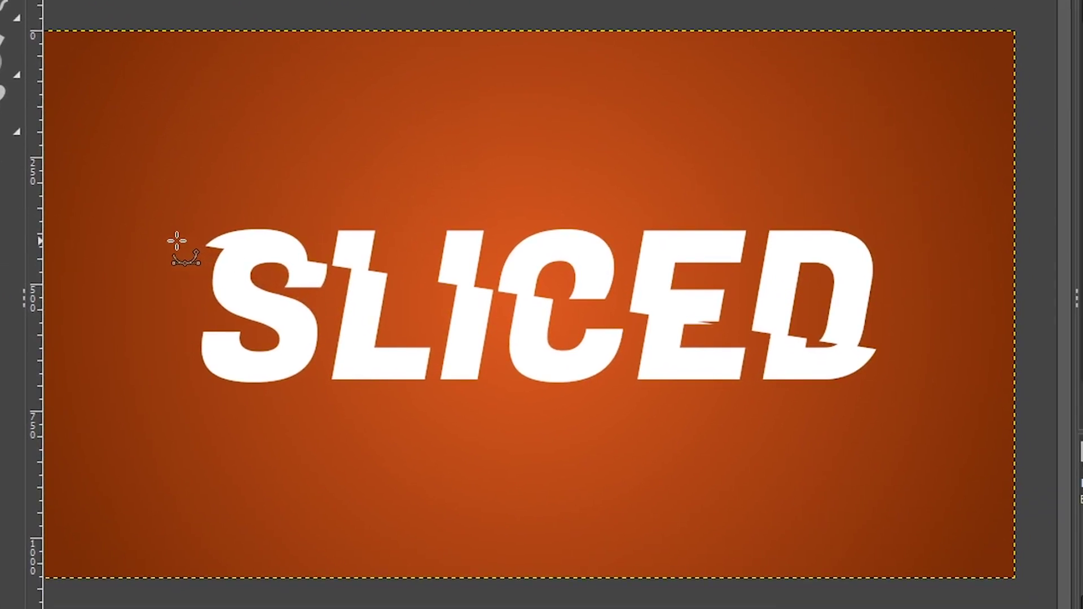
# - Draw a straight path from just left of the S to past the D, then zoom in on the D
pyautogui.click(179, 241)
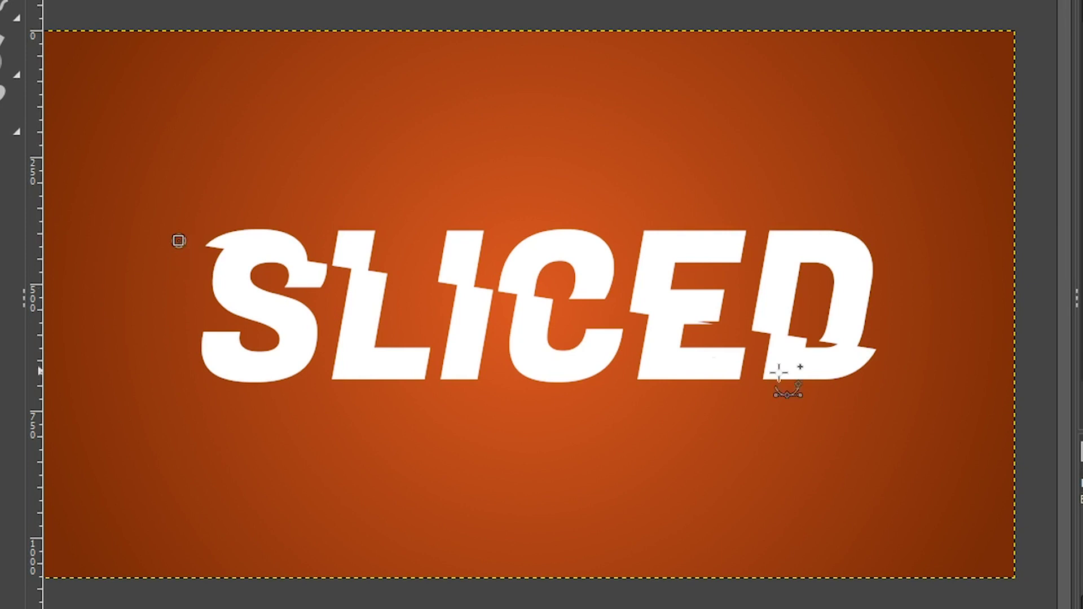
pyautogui.click(919, 354)
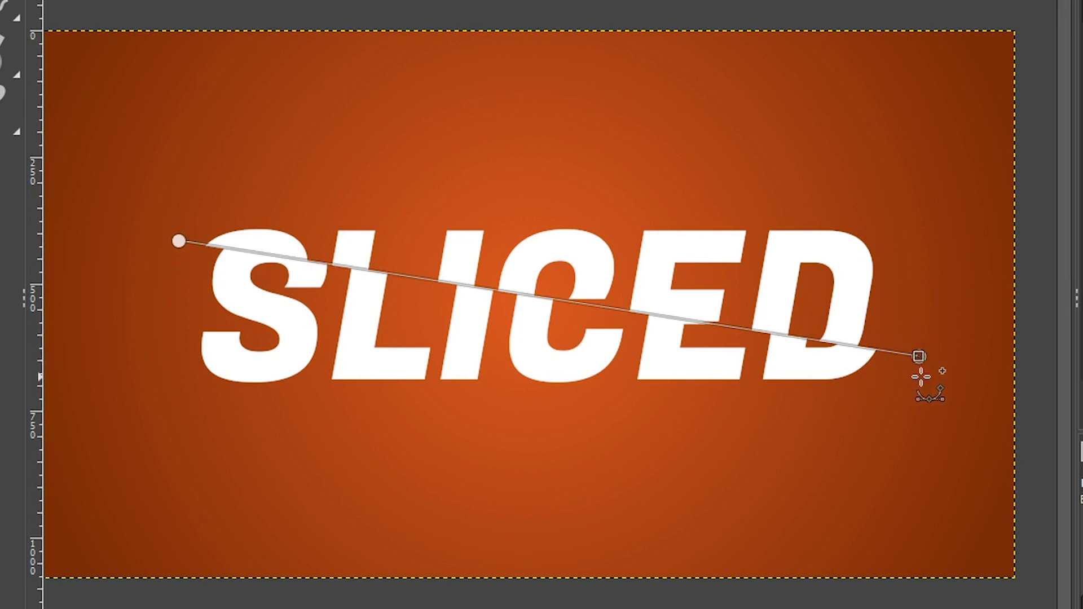
pyautogui.press('z')
pyautogui.click(890, 354)
pyautogui.click(890, 353)
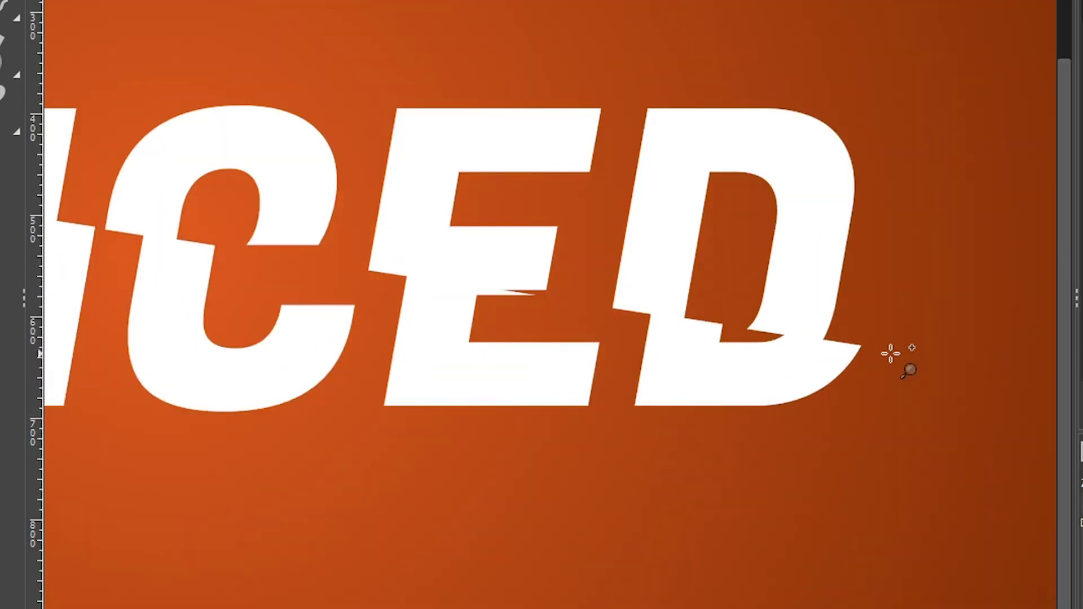
pyautogui.click(890, 354)
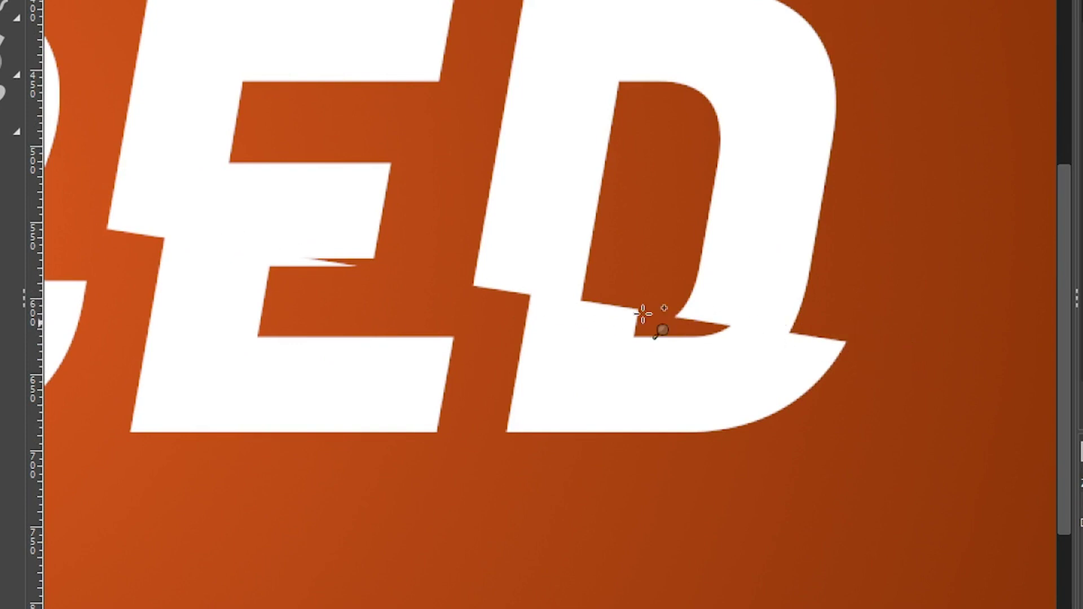
pyautogui.hscroll(5, 769, 359)
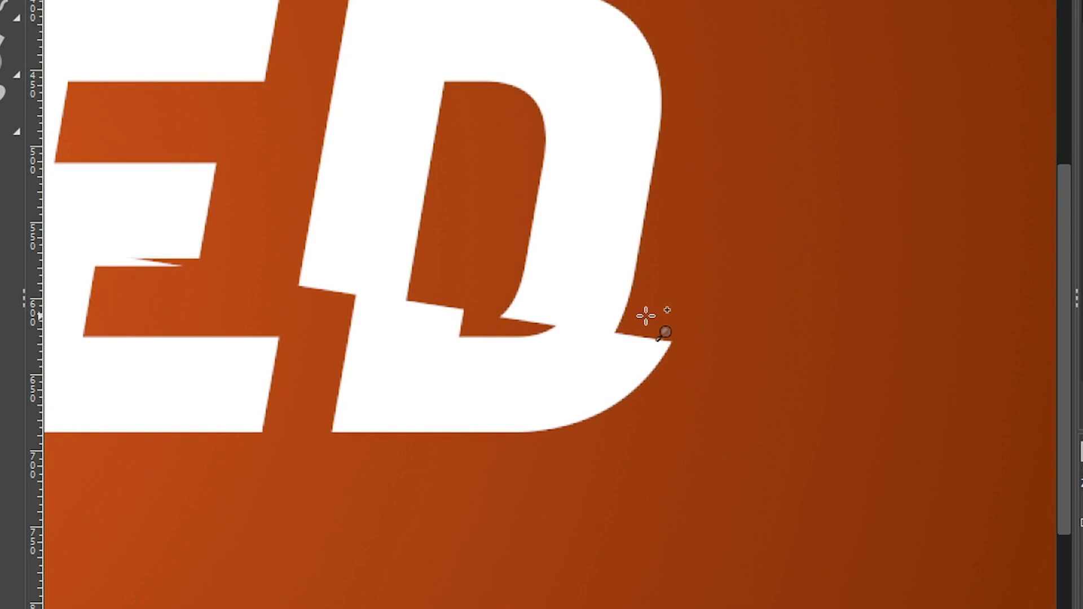
pyautogui.click(206, 12)
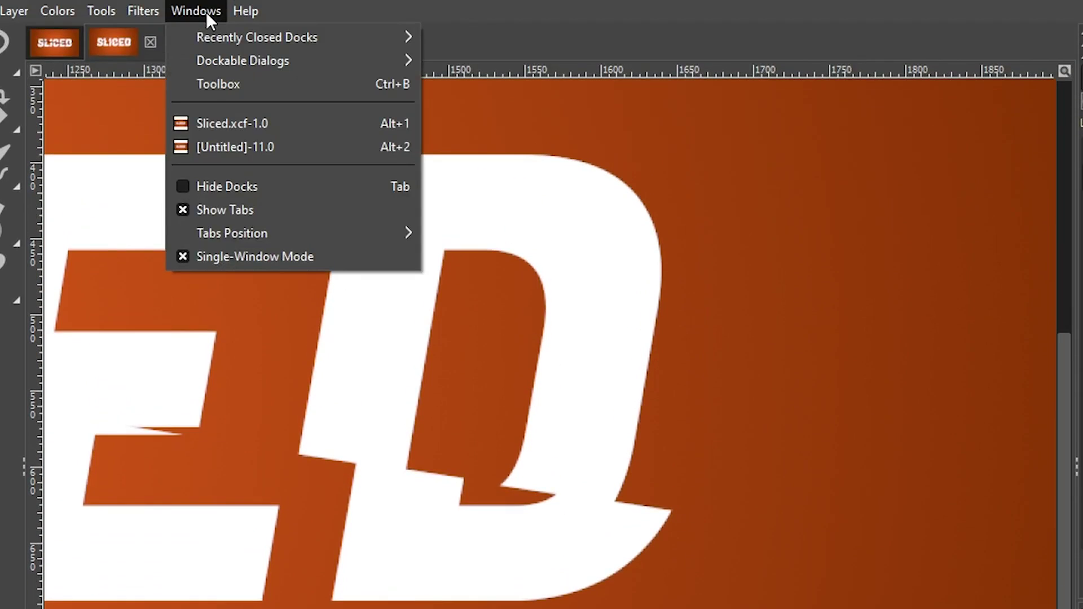
# - In the Paths dialog, make only the straight Unnamed #1 path visible and hide the Unnamed path
pyautogui.moveTo(223, 59)
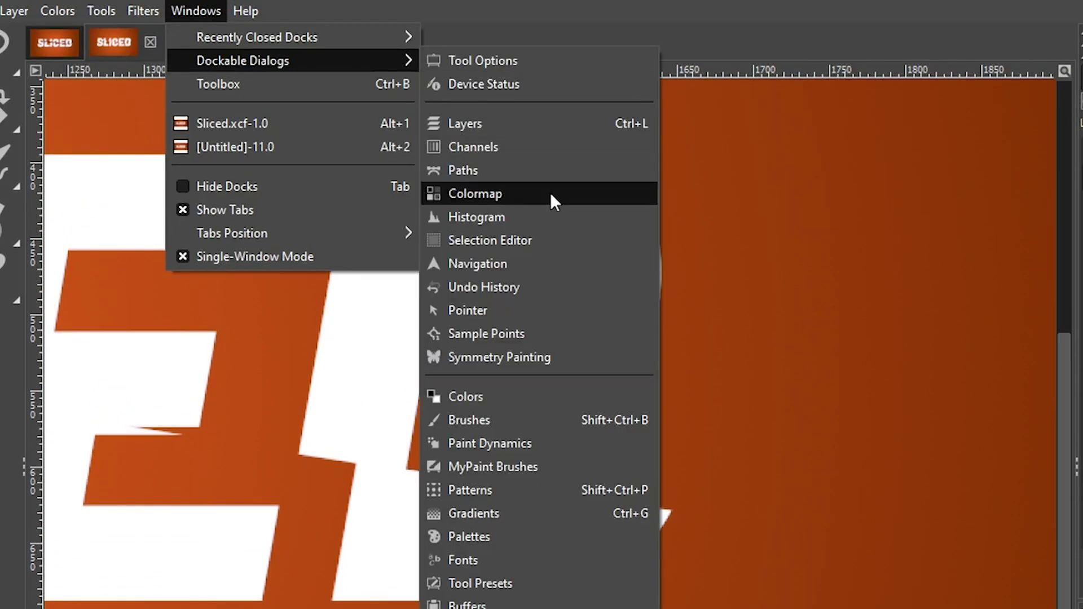
pyautogui.click(547, 171)
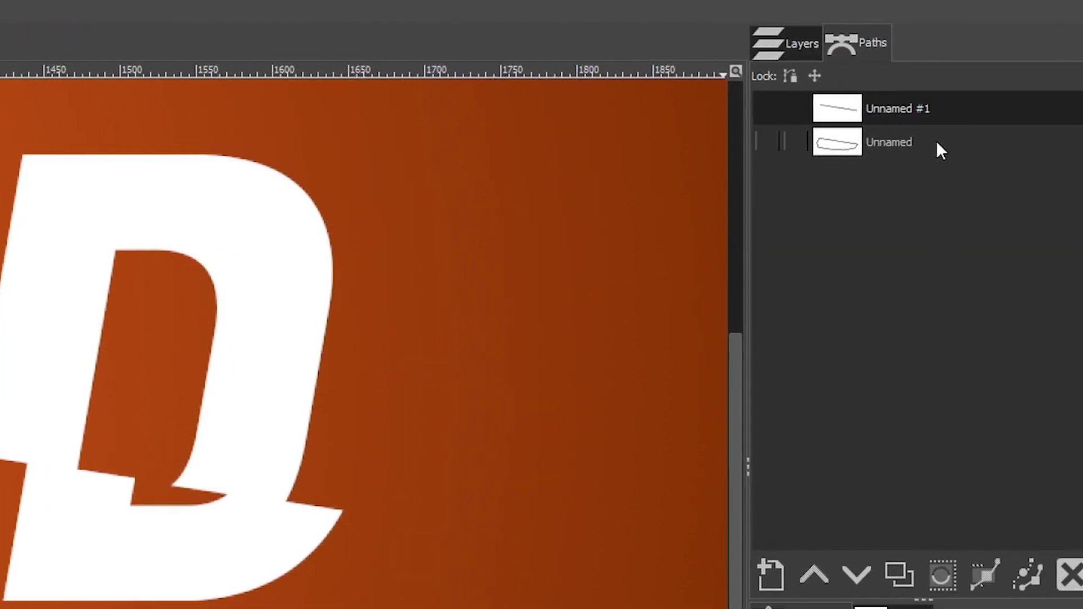
pyautogui.click(938, 148)
pyautogui.click(953, 108)
pyautogui.click(957, 143)
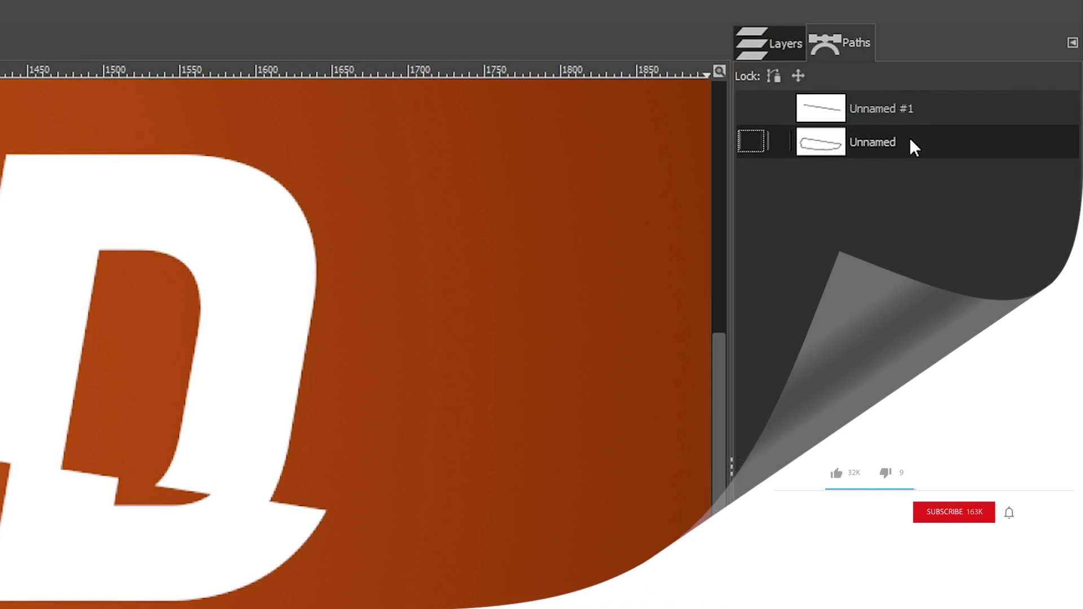
pyautogui.click(930, 107)
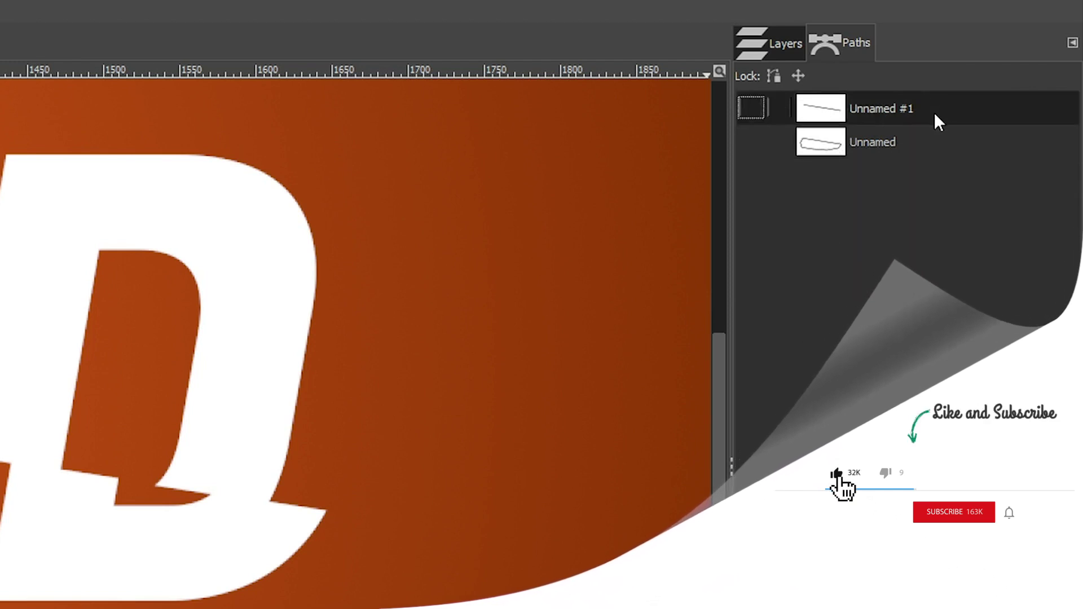
pyautogui.click(903, 148)
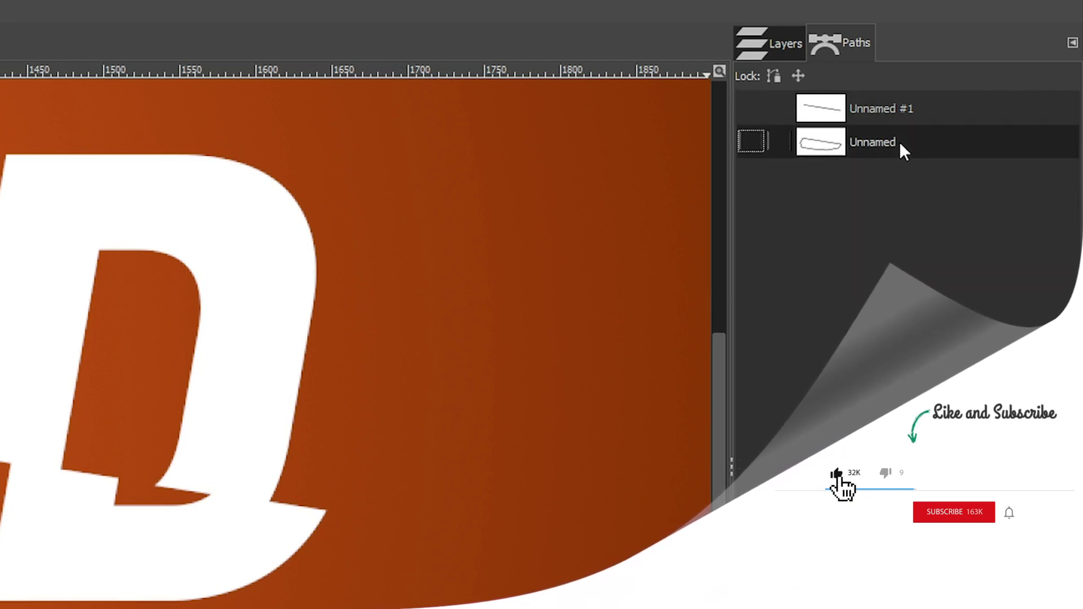
pyautogui.click(751, 141)
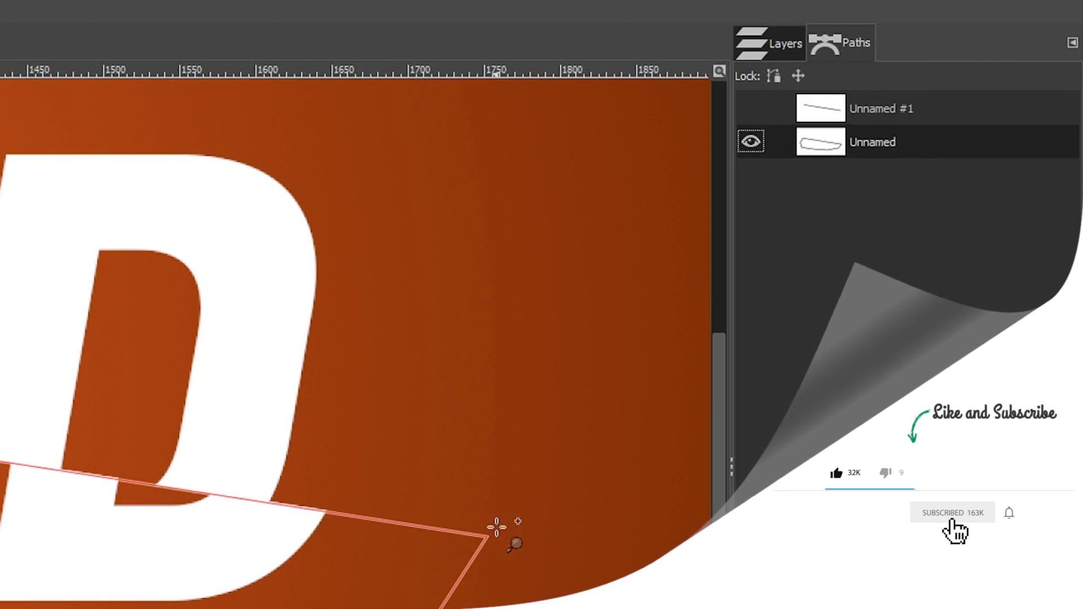
pyautogui.click(751, 108)
pyautogui.click(752, 142)
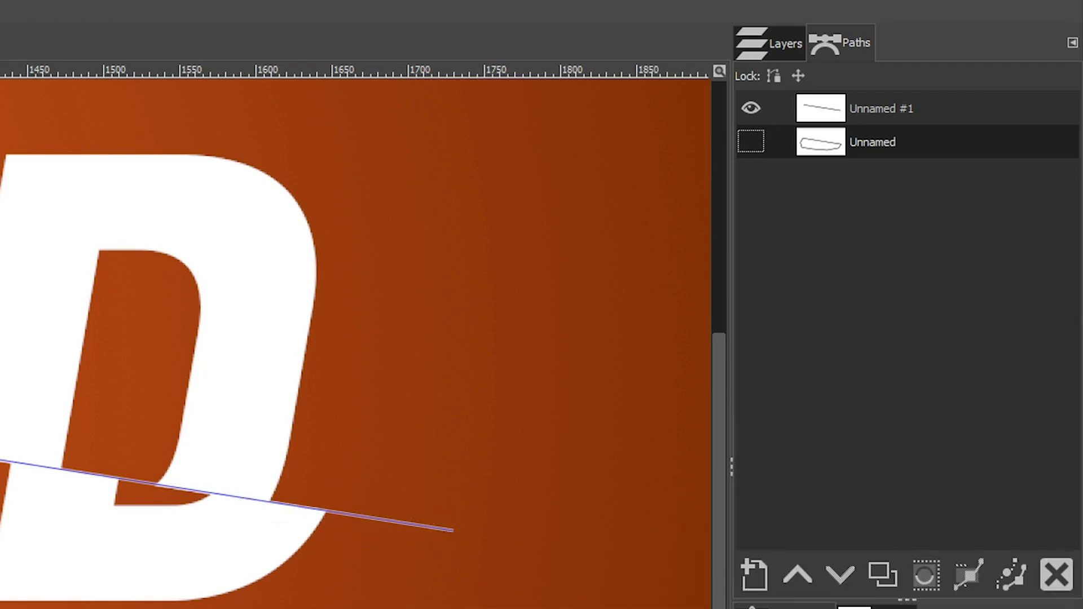
pyautogui.click(394, 521)
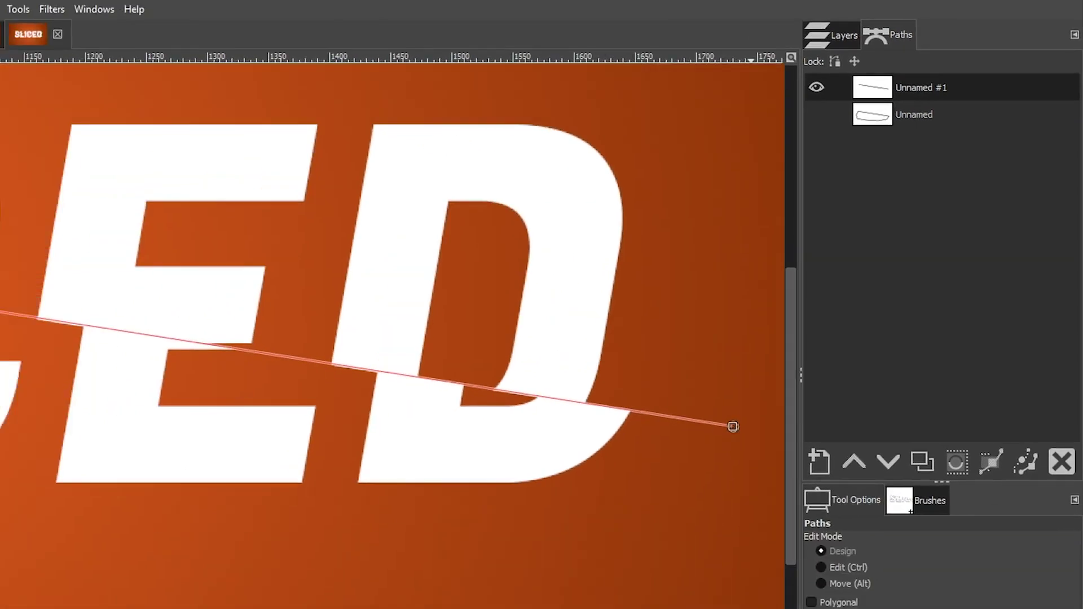
# - Lower the path's start anchor, add a point below the end, and drag it into a curve
pyautogui.moveTo(537, 608); pyautogui.dragTo(177, 608)
pyautogui.moveTo(481, 581); pyautogui.dragTo(314, 525)
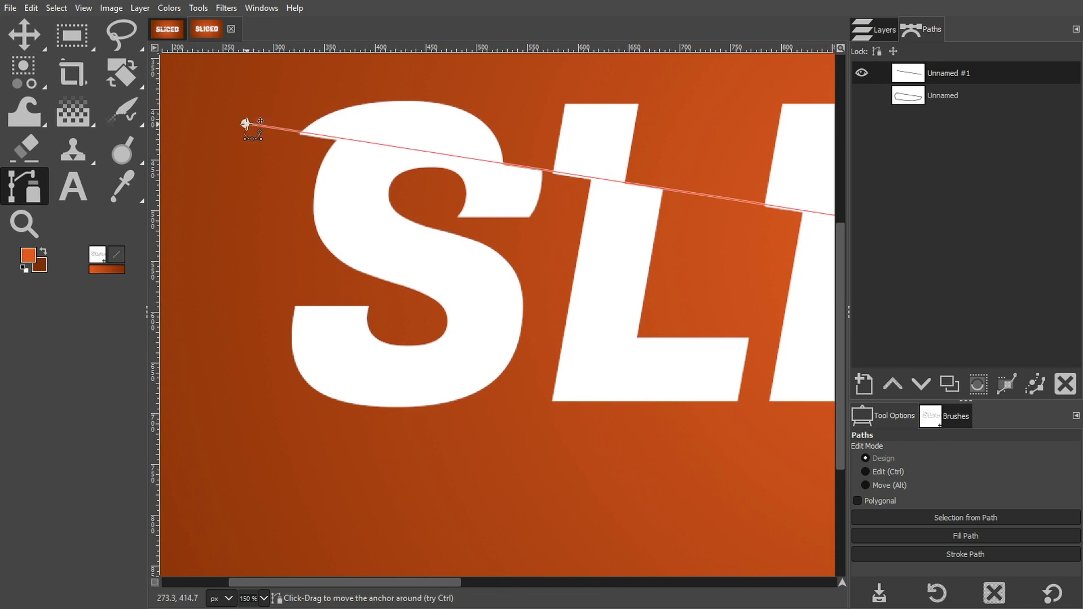
pyautogui.moveTo(245, 123); pyautogui.dragTo(245, 126)
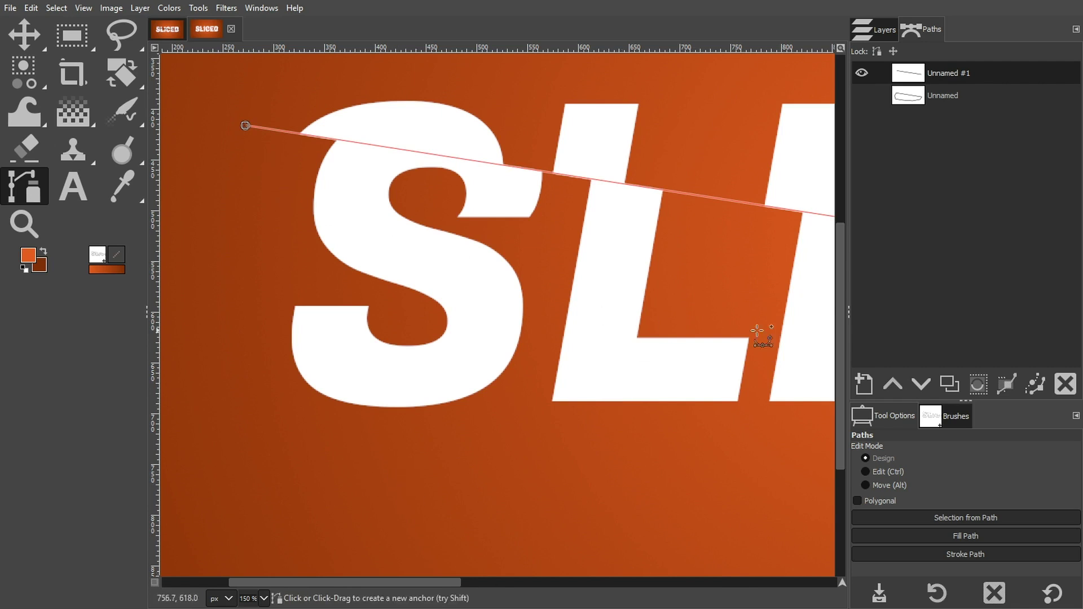
pyautogui.moveTo(435, 582); pyautogui.dragTo(768, 593)
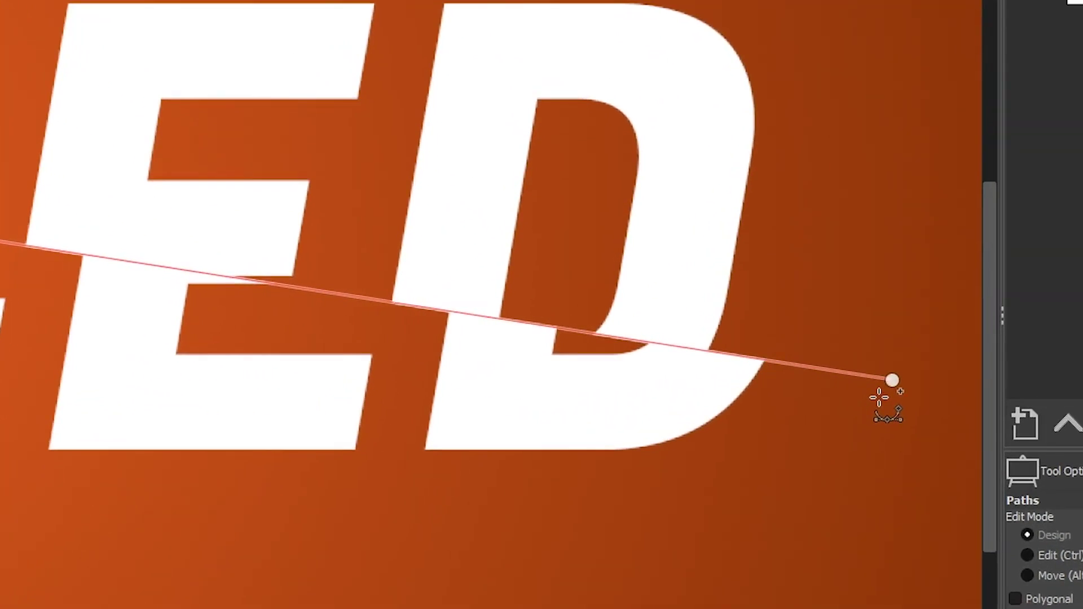
pyautogui.click(879, 398)
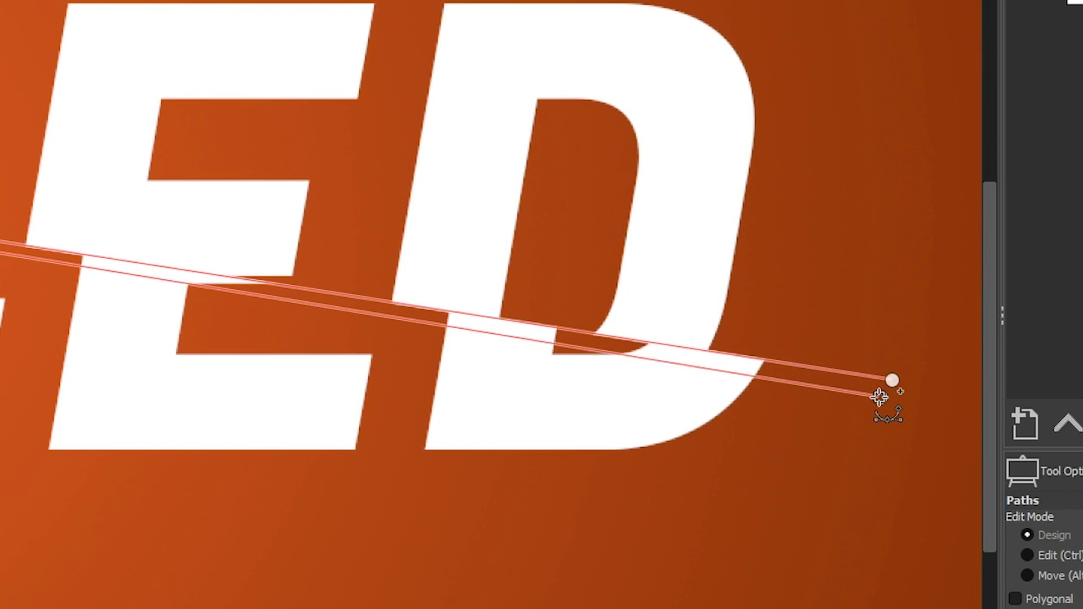
pyautogui.moveTo(880, 397); pyautogui.dragTo(1033, 226)
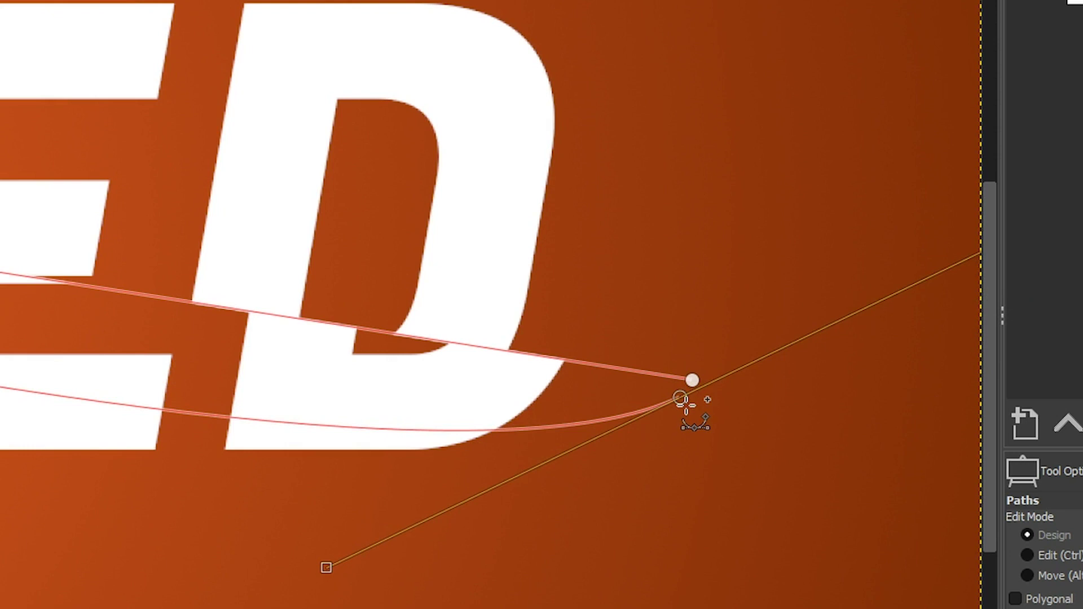
pyautogui.click(1032, 556)
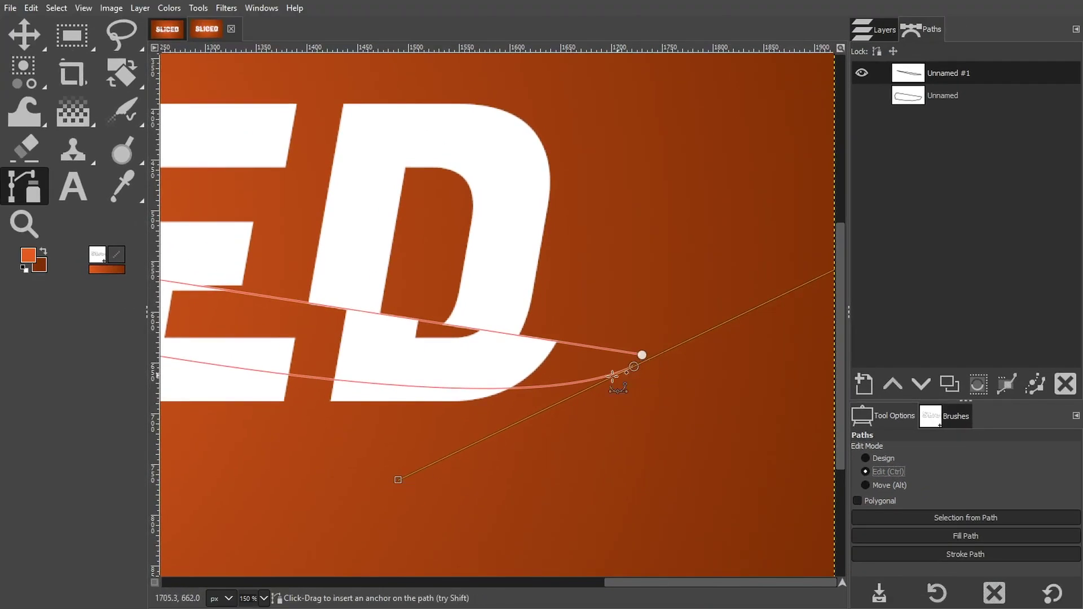
# - Zoom out to the whole word and reshape the lower curve to follow the letters
pyautogui.hscroll(-5, 636, 367)
pyautogui.press('z')
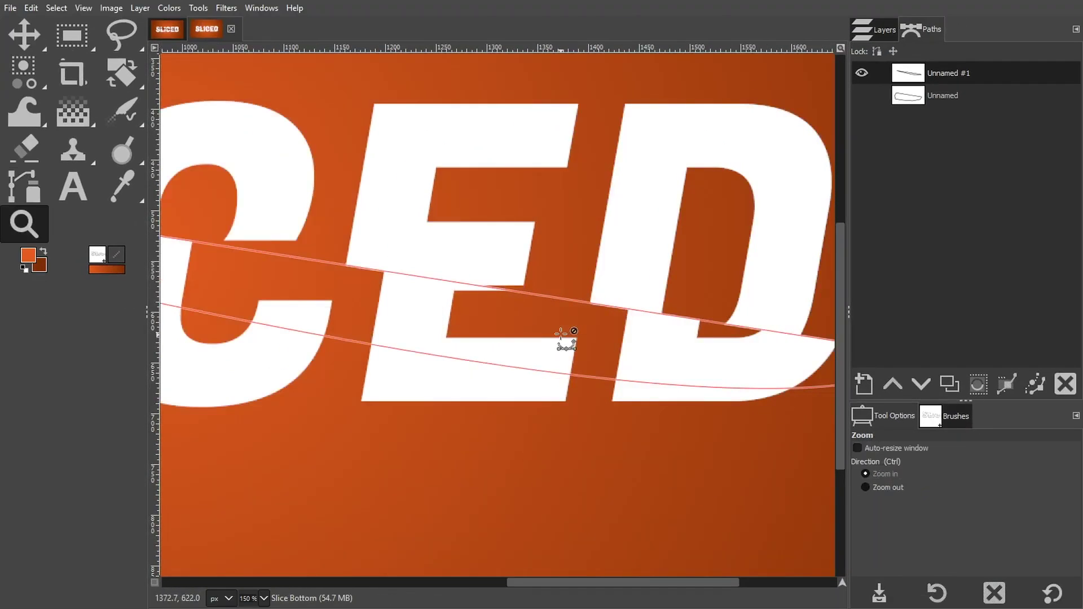
pyautogui.click(561, 333)
pyautogui.click(527, 335)
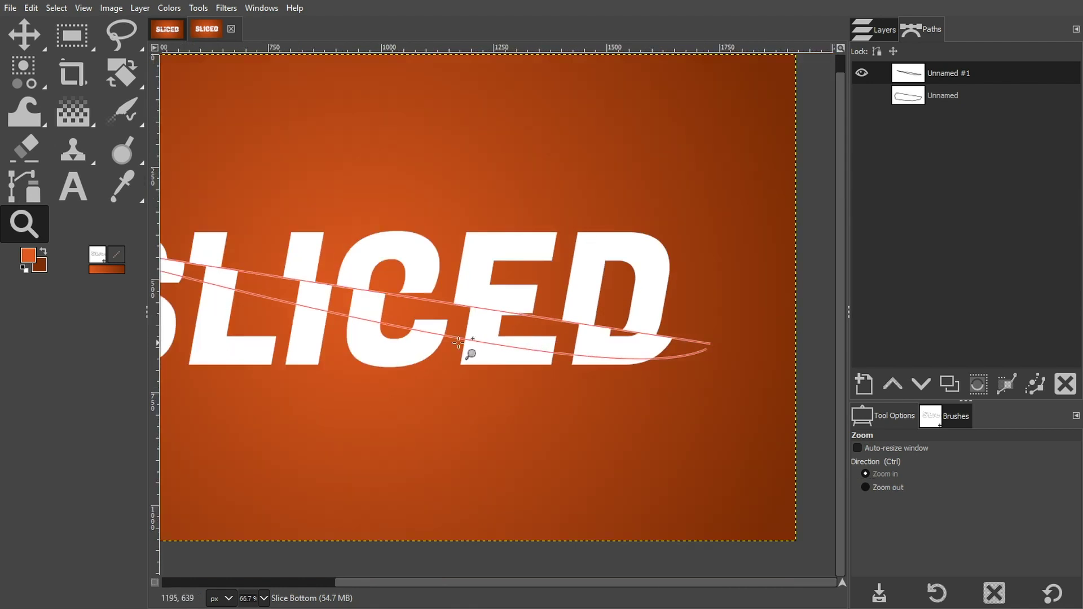
pyautogui.moveTo(458, 343); pyautogui.dragTo(569, 344)
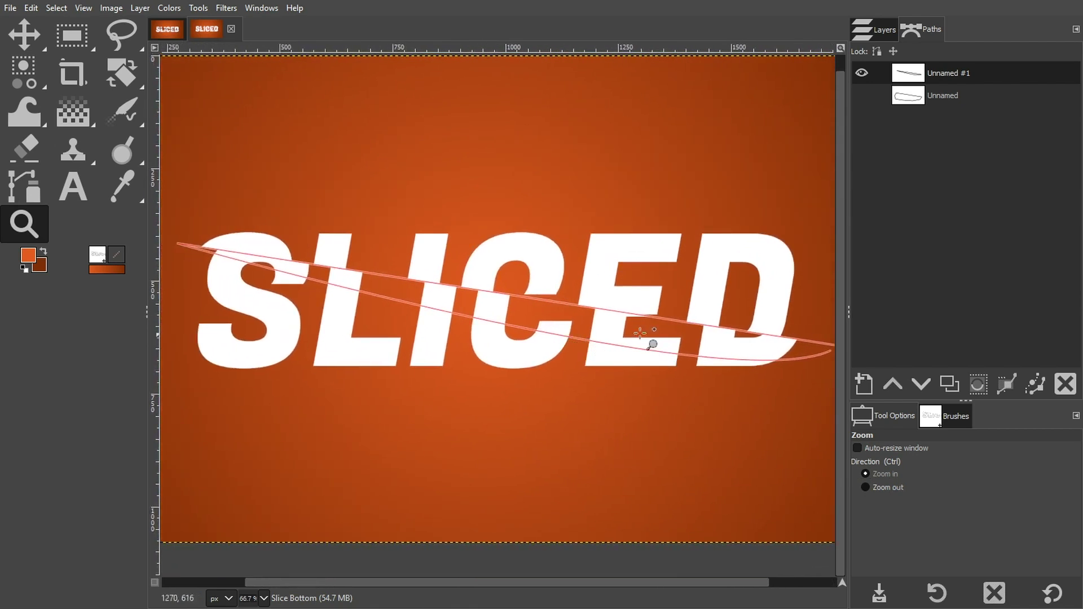
pyautogui.keyDown('ctrl'); pyautogui.click(700, 338); pyautogui.keyUp('ctrl')
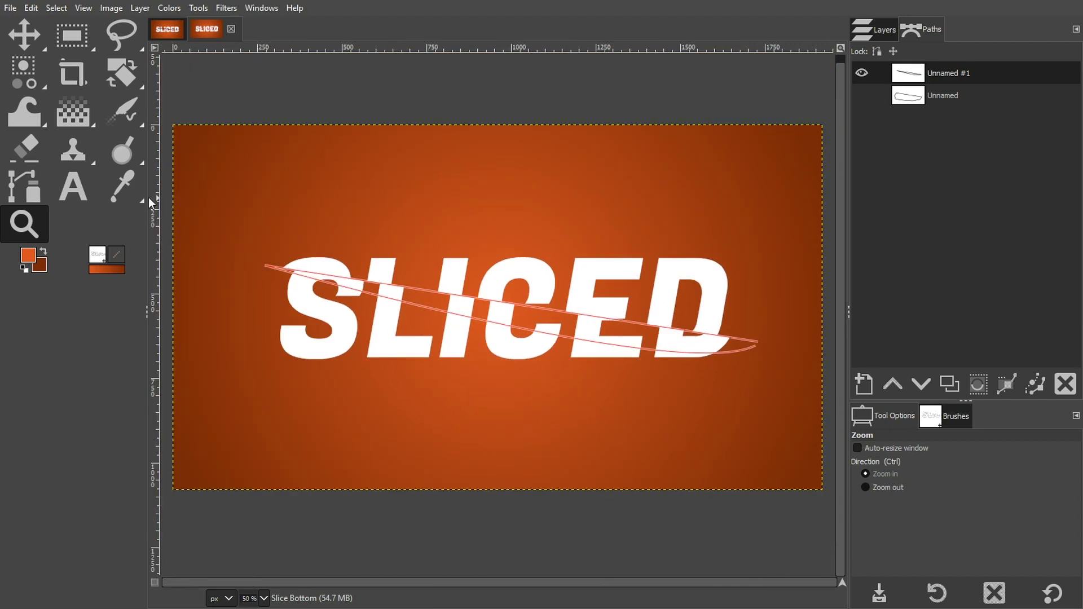
pyautogui.press('b')
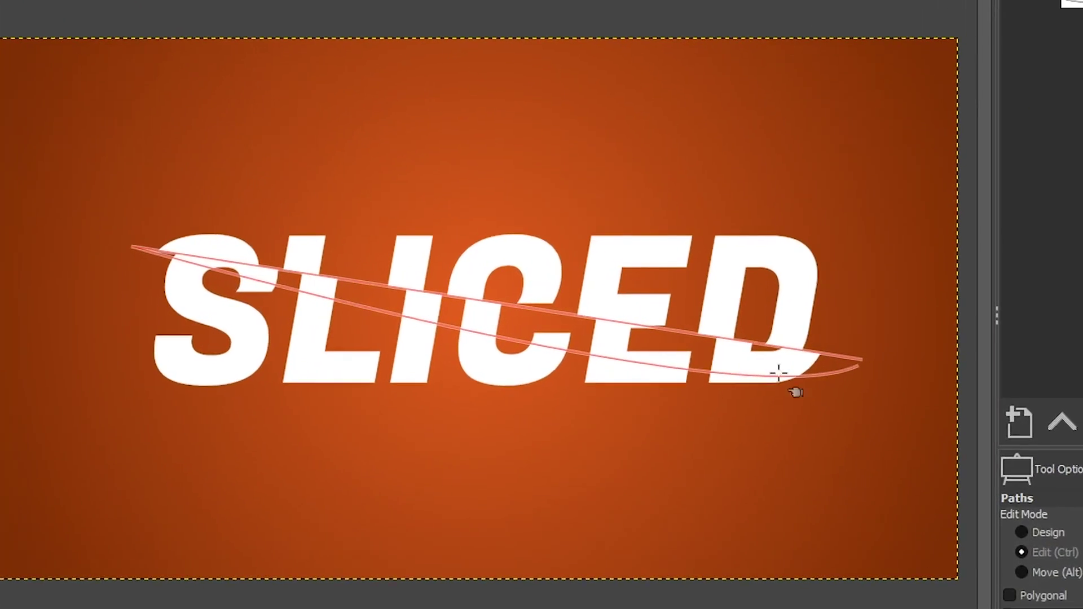
pyautogui.click(829, 376)
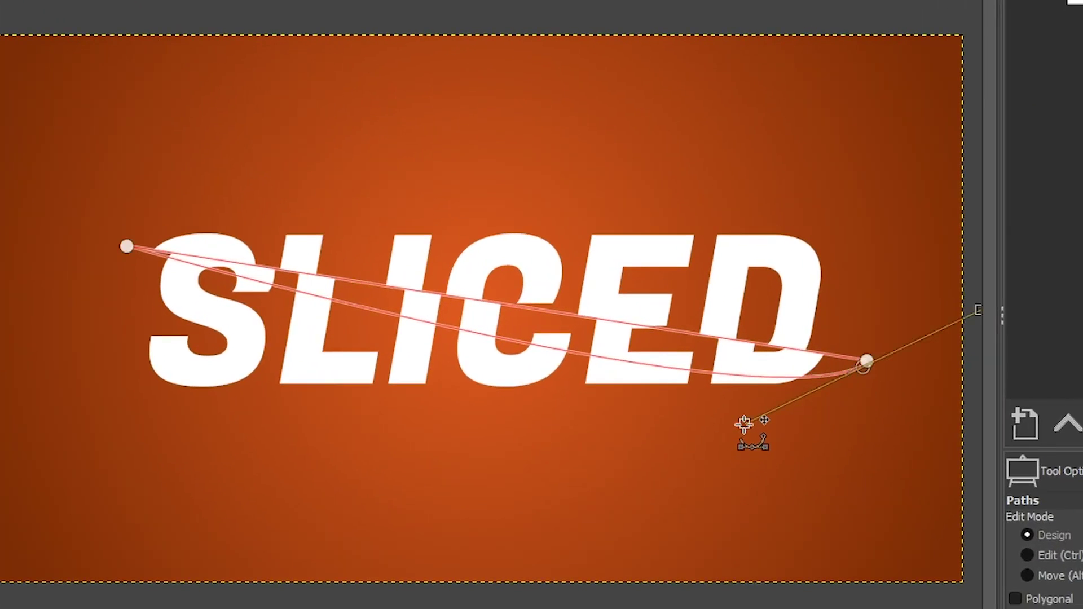
pyautogui.moveTo(745, 423); pyautogui.dragTo(323, 335)
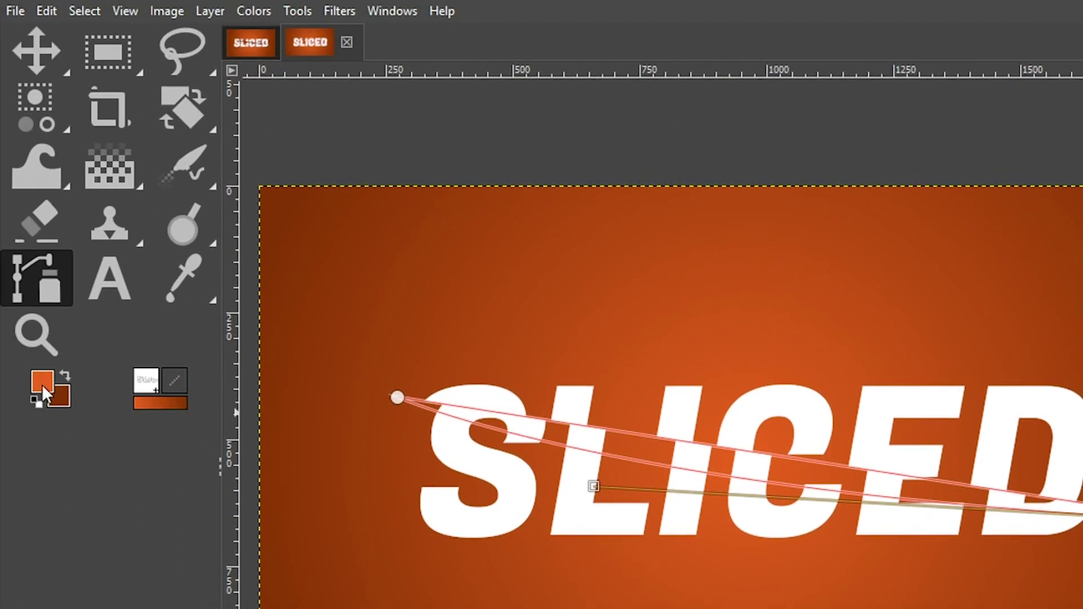
pyautogui.click(44, 388)
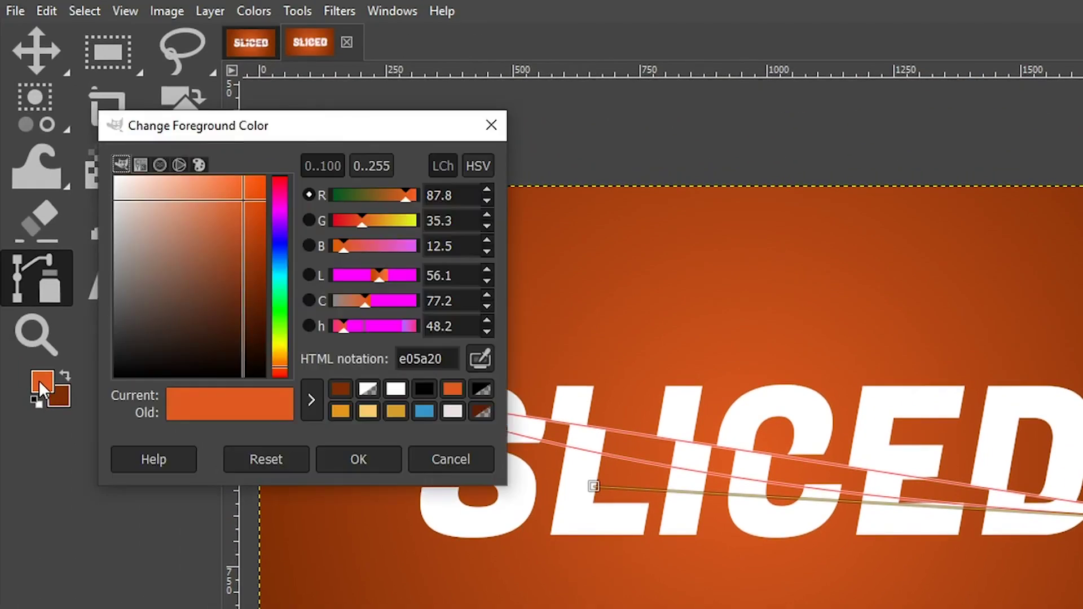
# - Set the foreground colour to black and convert the sliver path into a selection
pyautogui.click(433, 387)
pyautogui.click(383, 452)
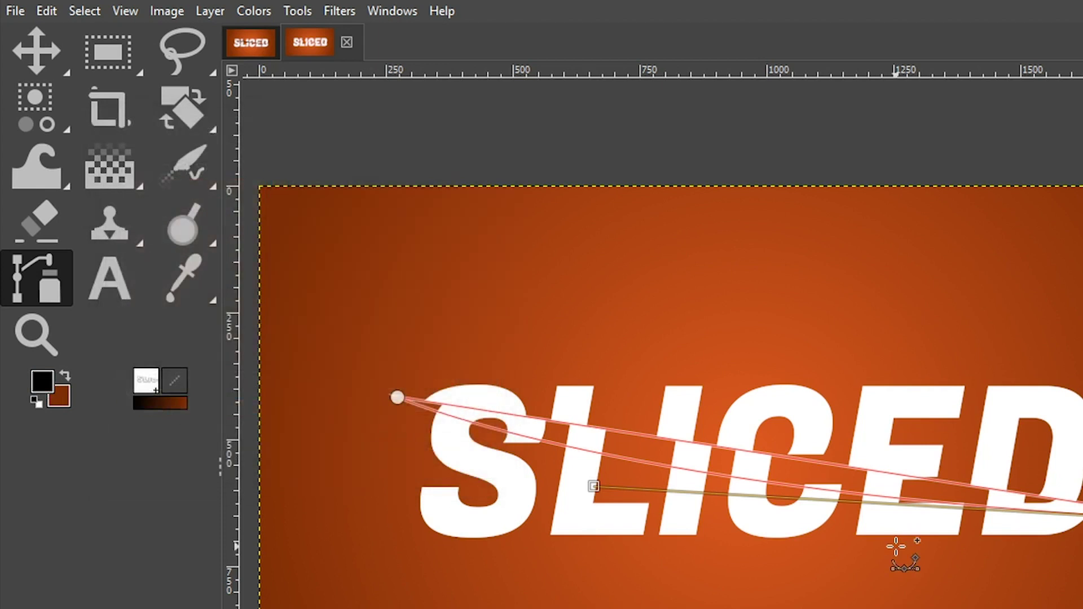
pyautogui.press('Return')
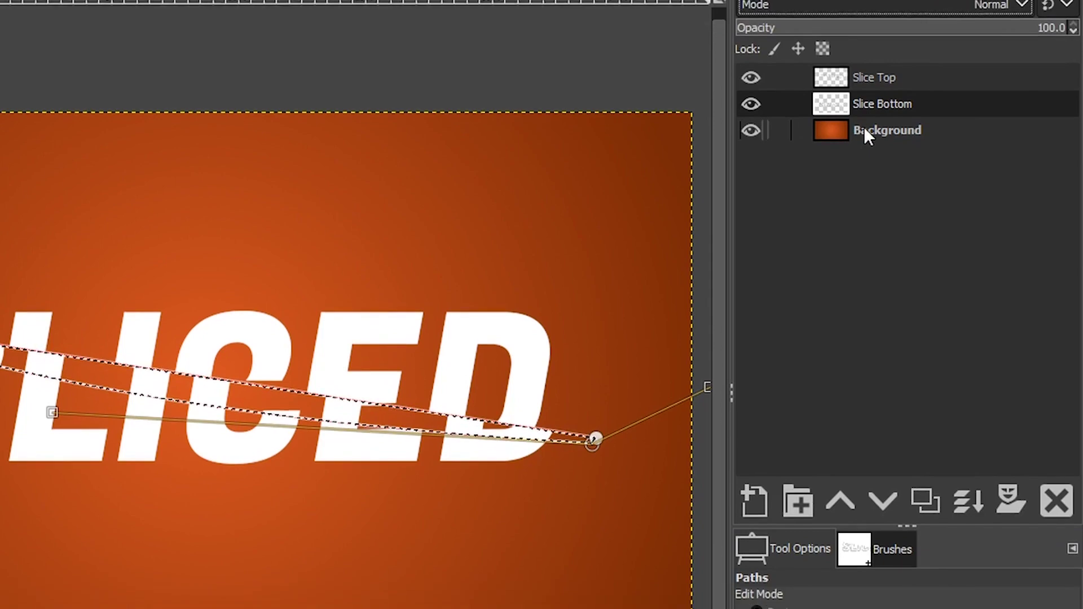
# - Create a new transparent layer named 'Shadow'
pyautogui.click(753, 435)
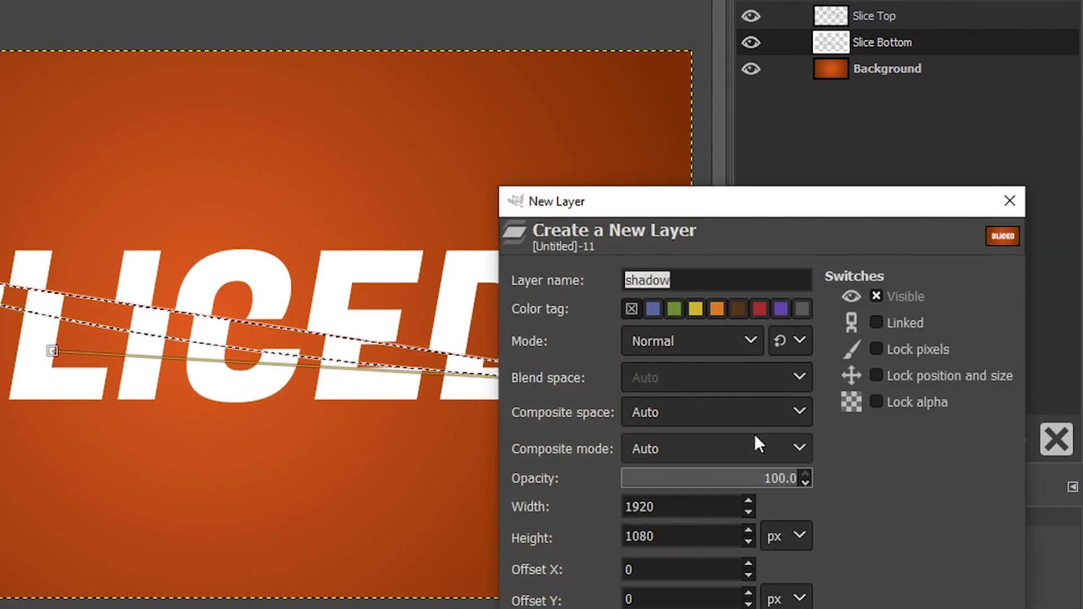
pyautogui.write('Shadow')
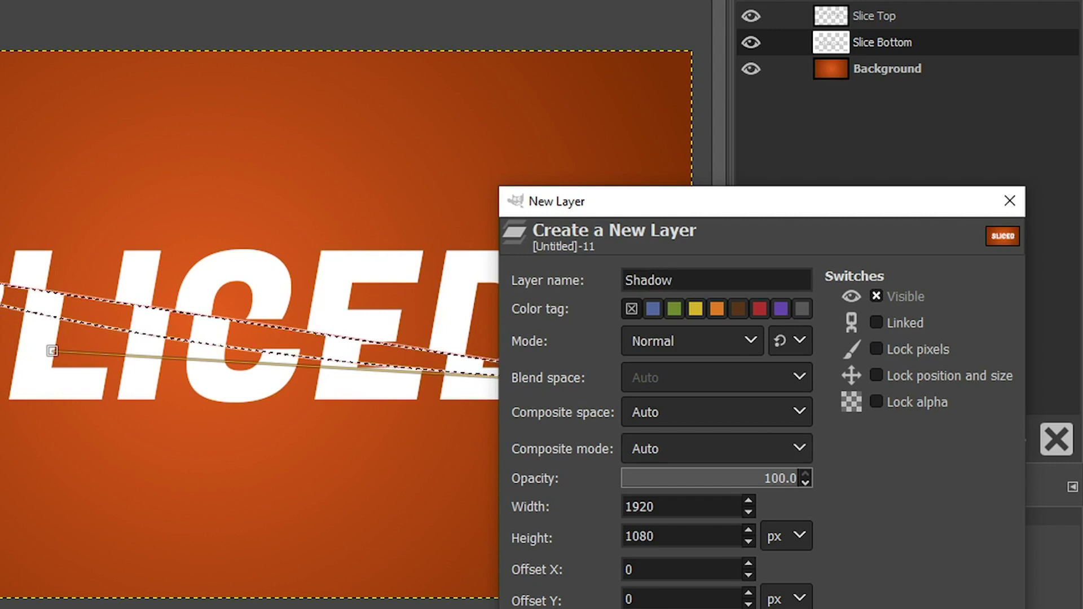
pyautogui.press('Return')
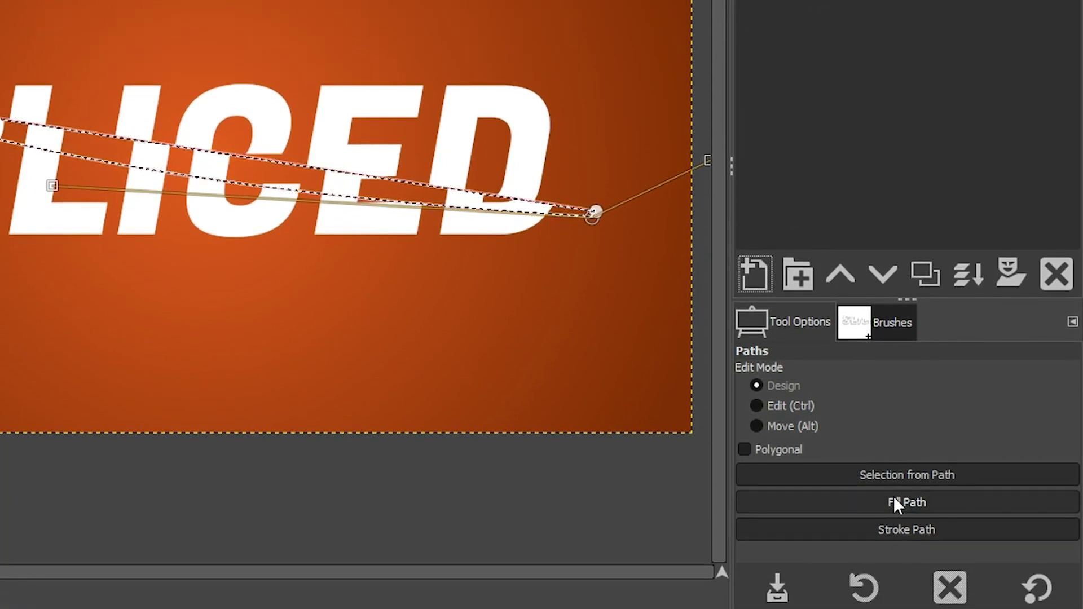
# - Fill the sliver path with black, deselect, and hide the path outline
pyautogui.click(892, 502)
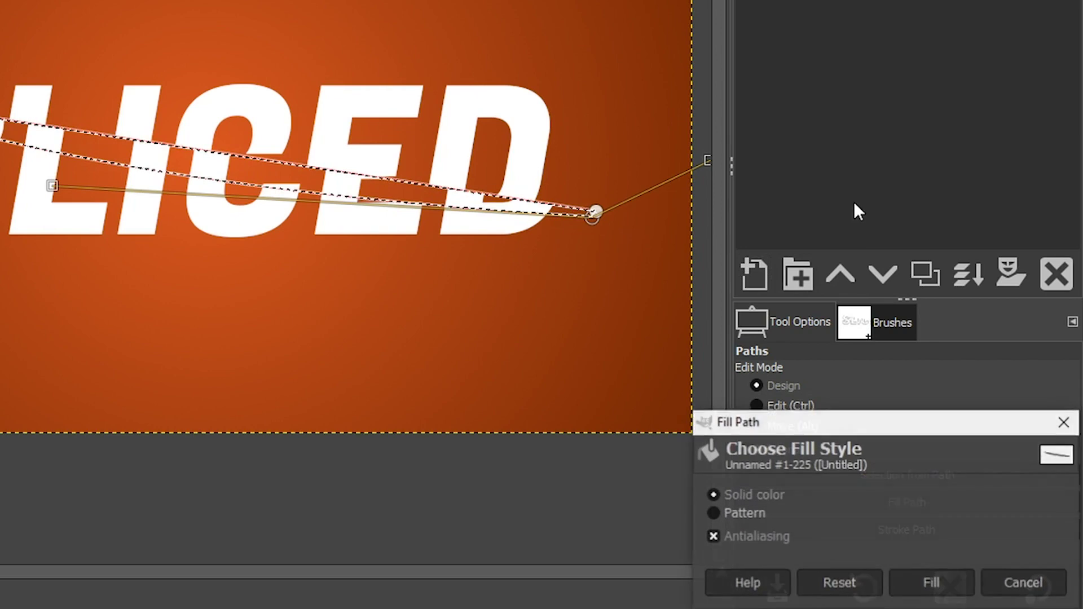
pyautogui.click(922, 579)
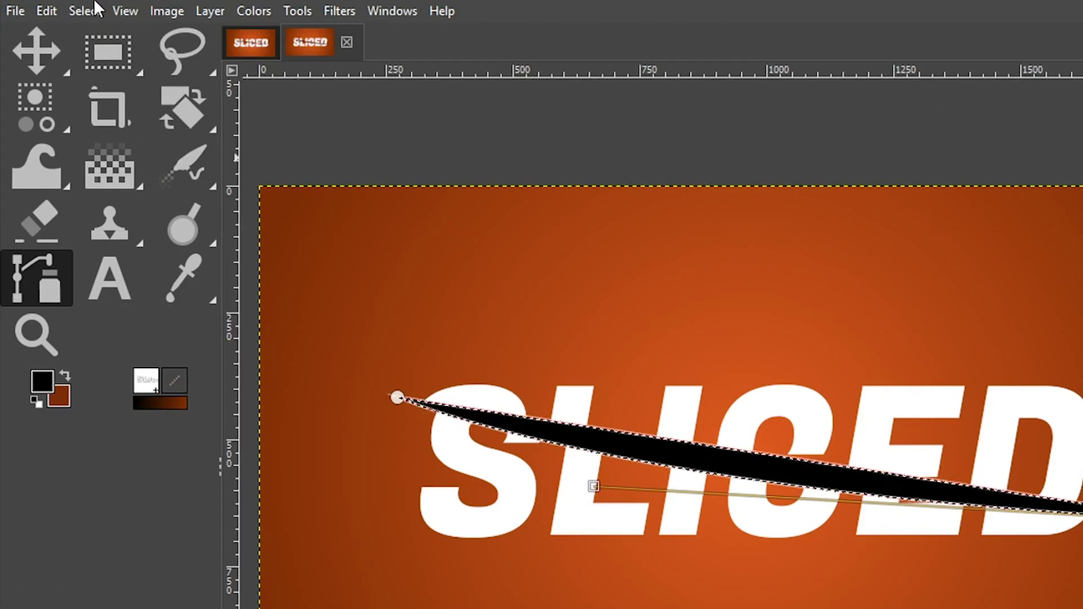
pyautogui.click(90, 10)
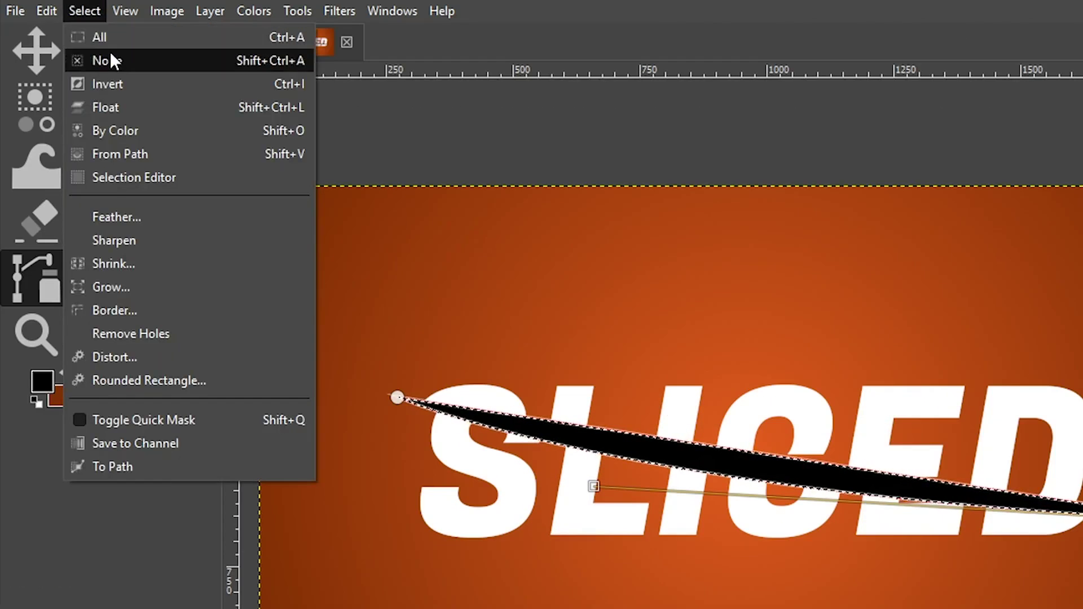
pyautogui.click(140, 56)
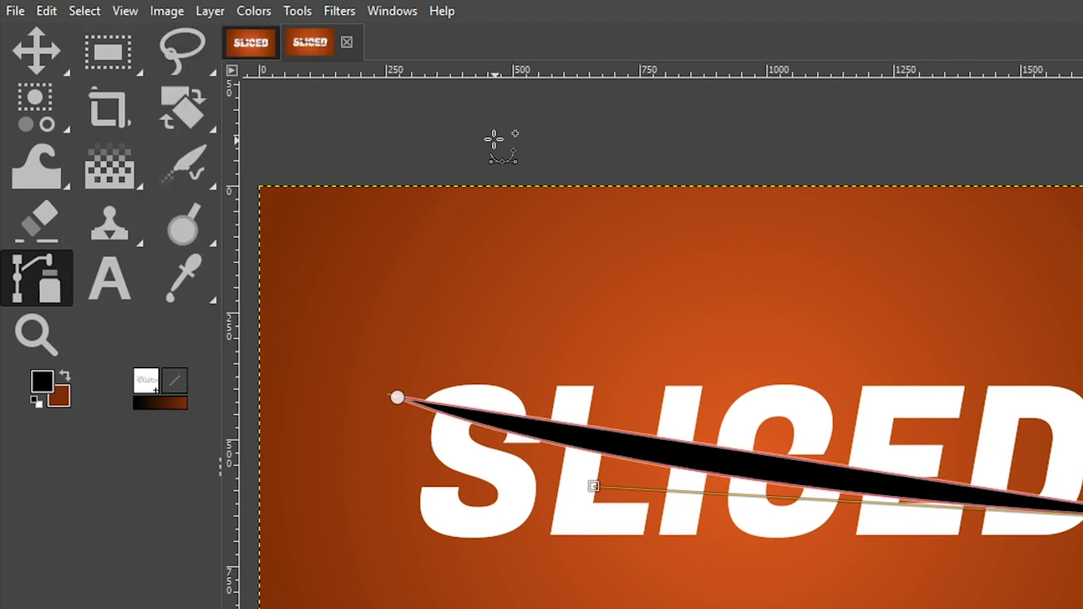
pyautogui.press('m')
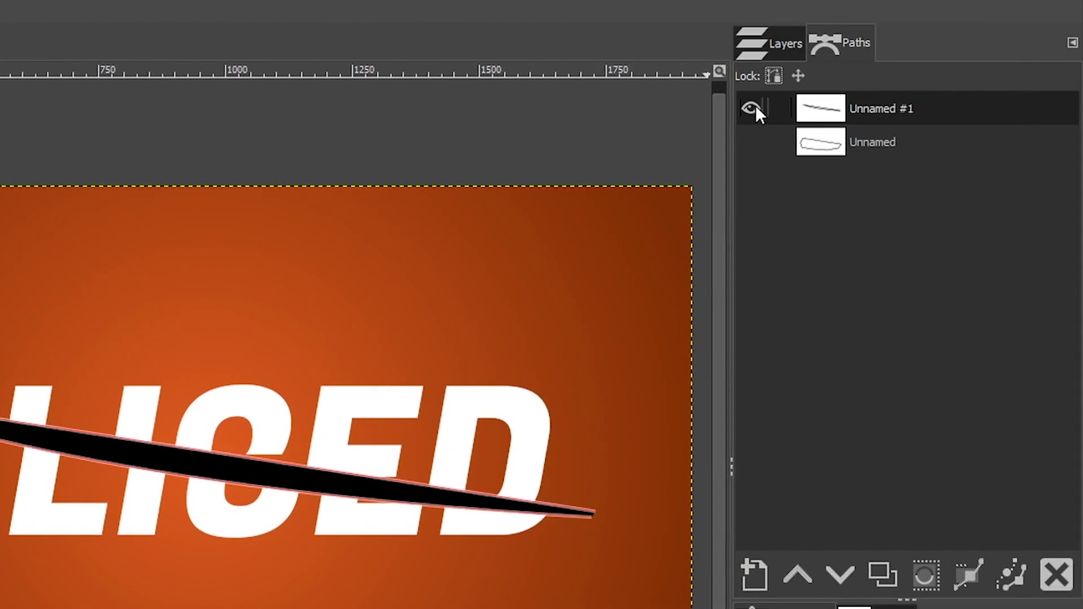
pyautogui.click(756, 106)
pyautogui.click(771, 45)
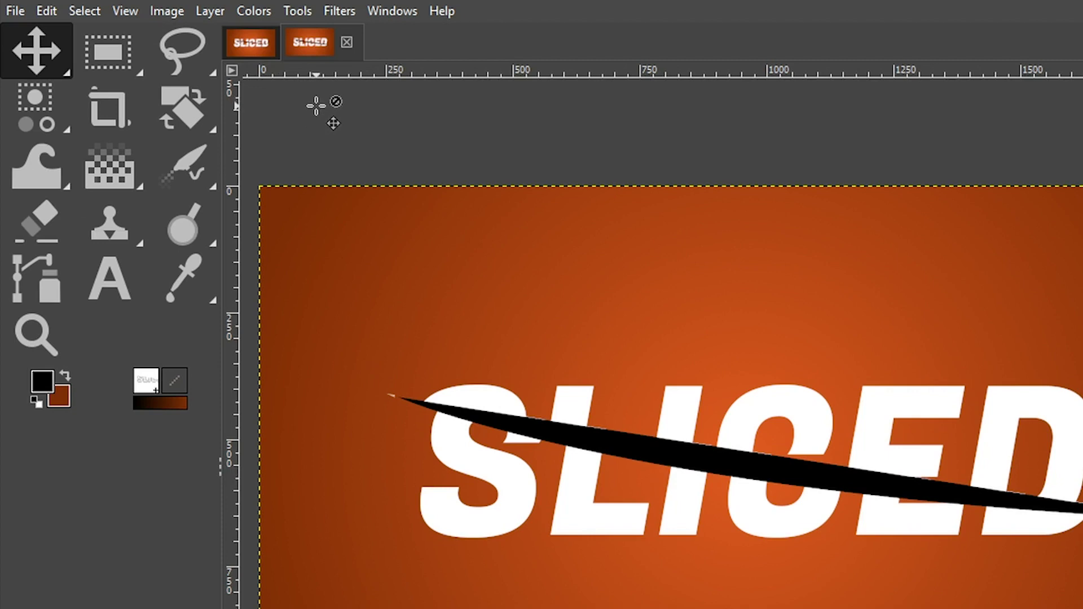
# - Apply a Gaussian blur of size 4.40 to the black sliver on the Shadow layer
pyautogui.click(341, 10)
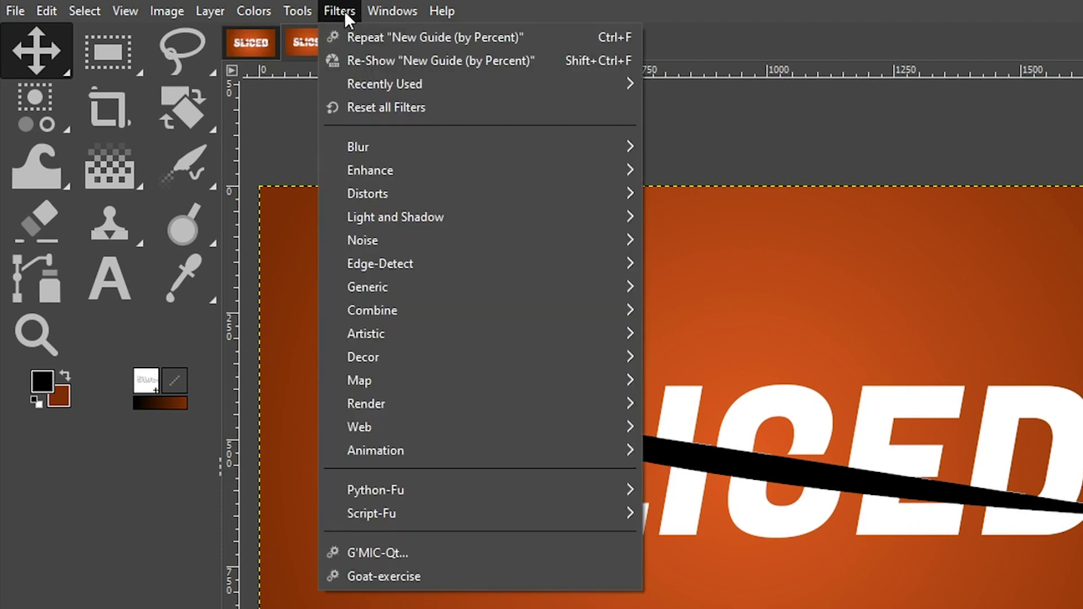
pyautogui.moveTo(381, 154)
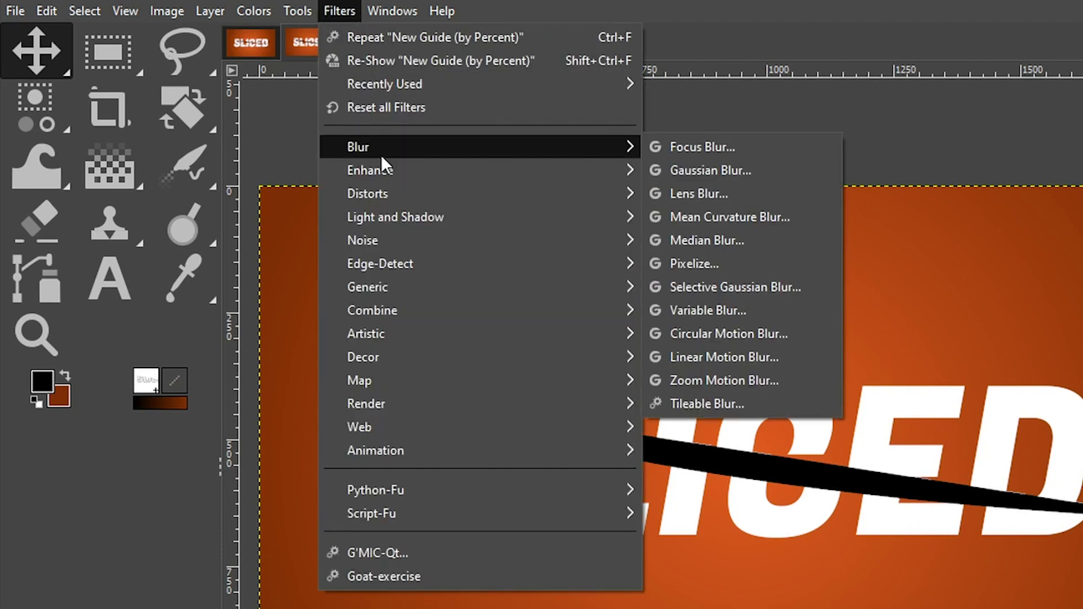
pyautogui.click(732, 171)
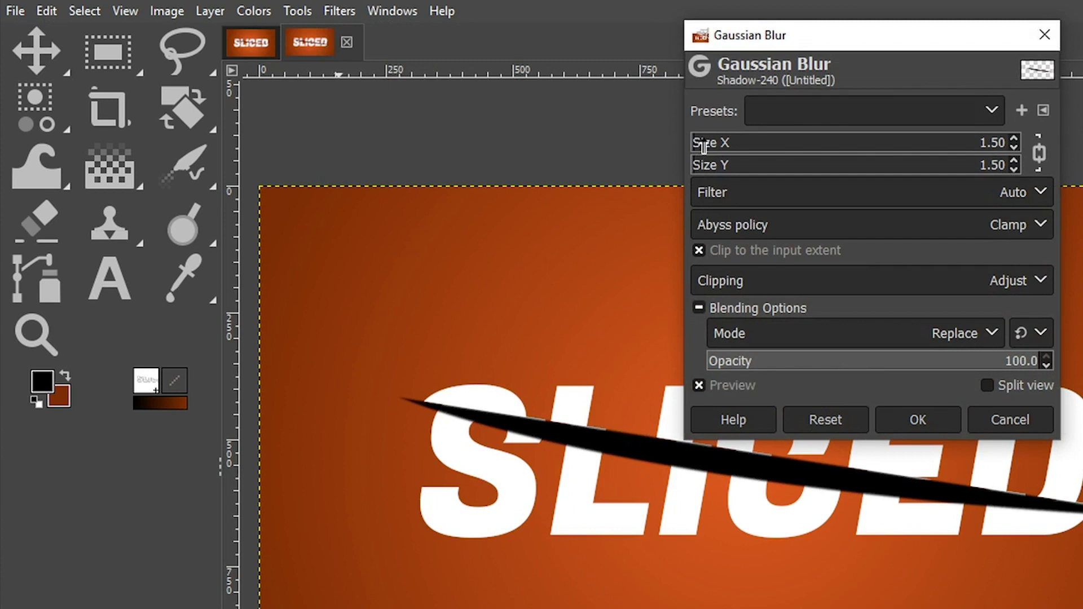
pyautogui.moveTo(704, 145); pyautogui.dragTo(704, 146)
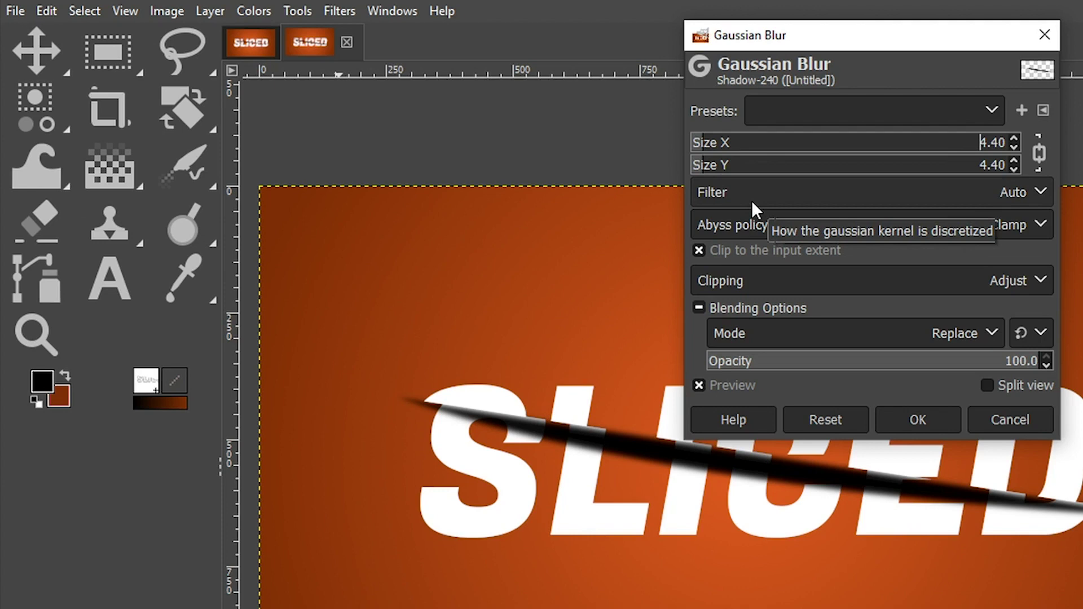
pyautogui.click(913, 418)
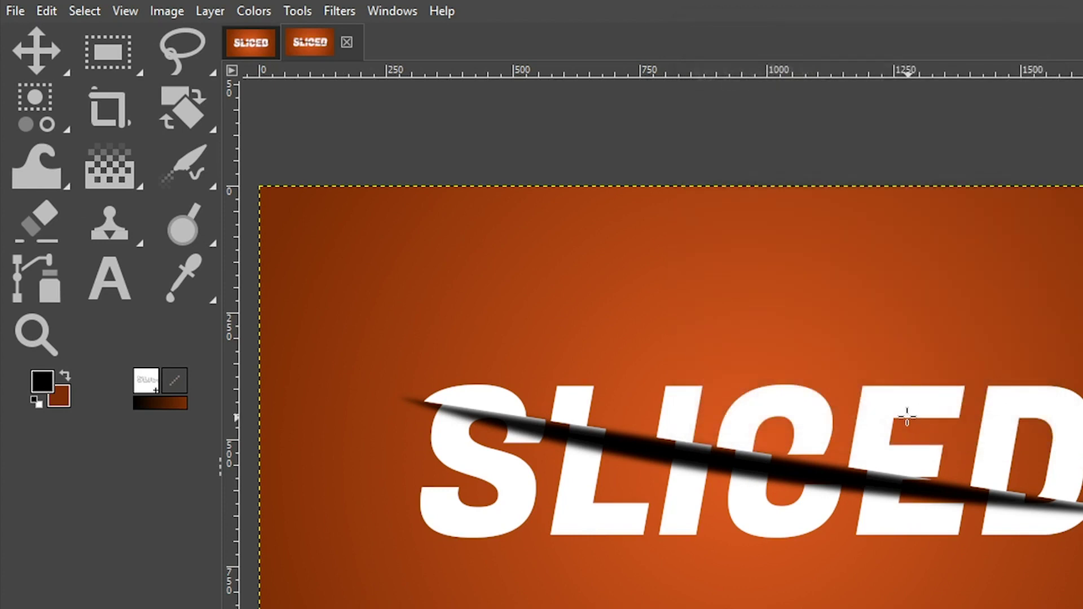
# - Zoom in near the IC letters and nudge the Shadow layer a few pixels upward
pyautogui.press('z')
pyautogui.click(752, 477)
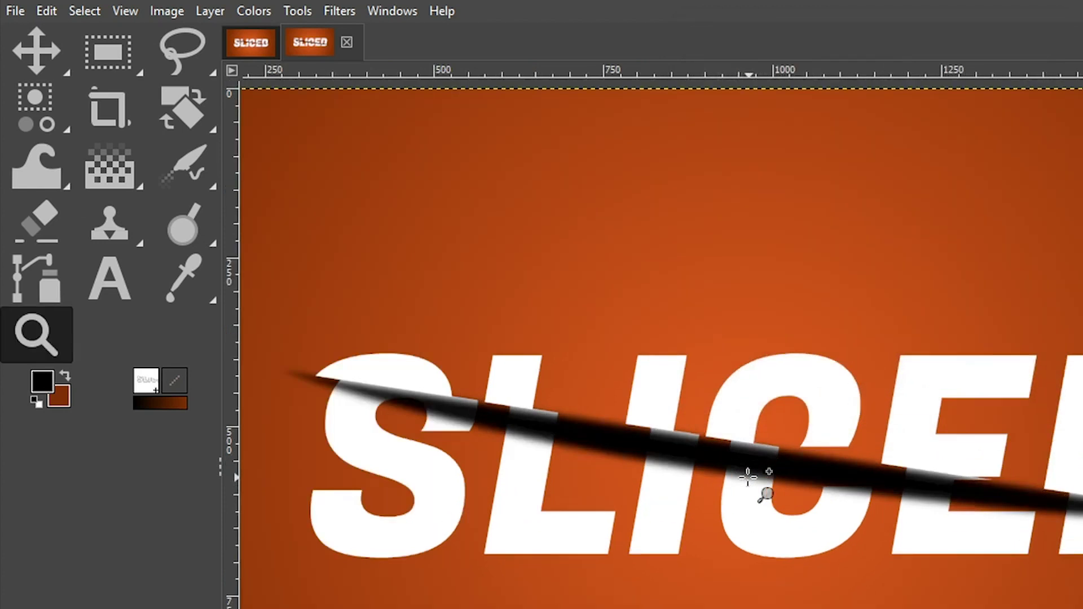
pyautogui.click(750, 476)
pyautogui.click(749, 478)
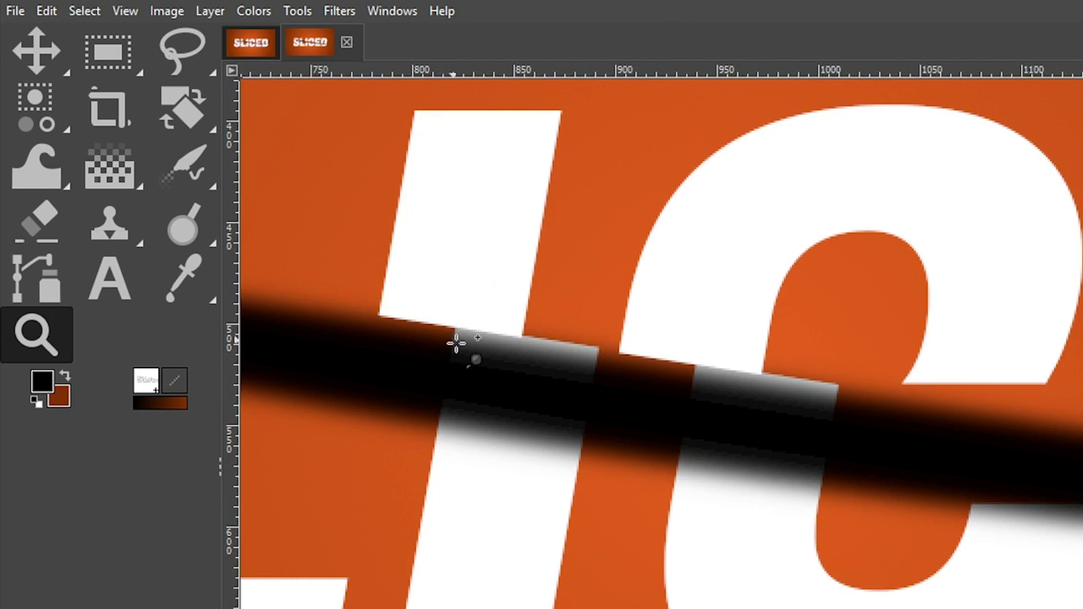
pyautogui.press('m')
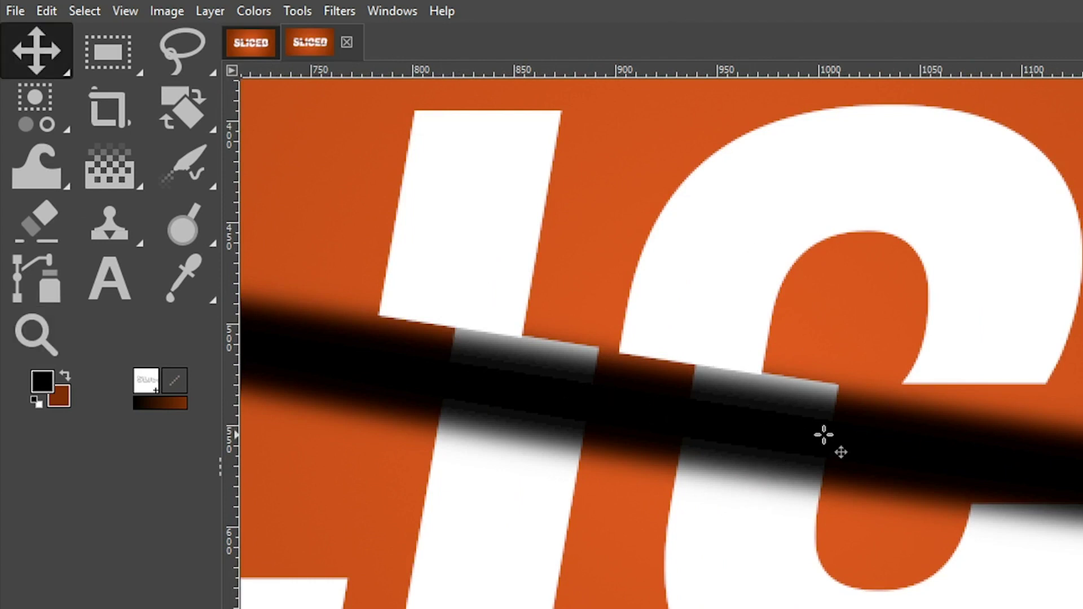
pyautogui.press('Up')
pyautogui.press('Up')
pyautogui.press('Up')
pyautogui.press('Up')
pyautogui.press('Up')
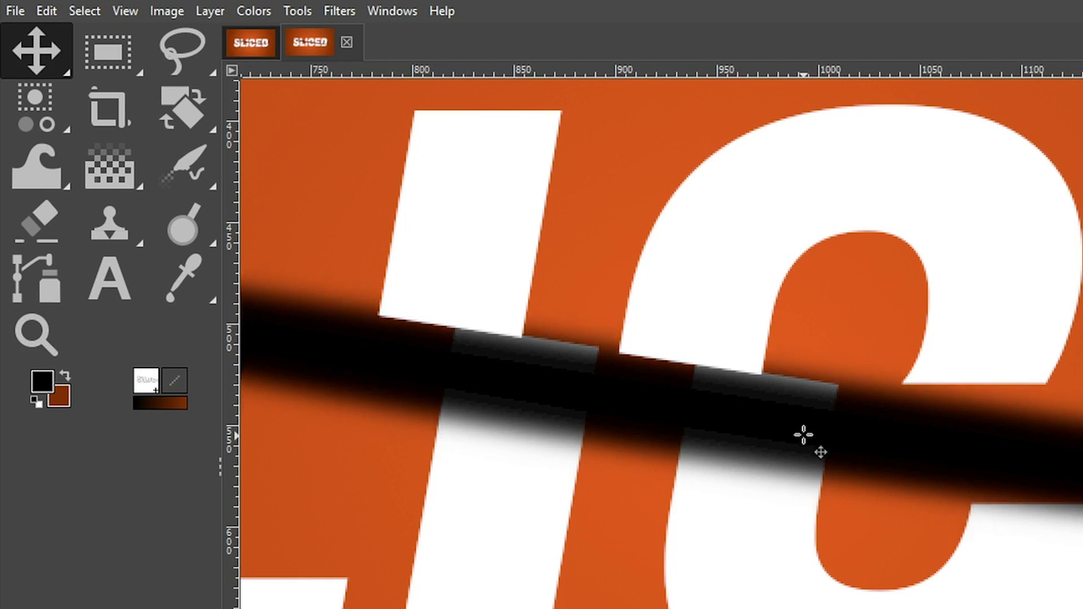
pyautogui.press('Up')
pyautogui.press('Up')
pyautogui.press('Up')
pyautogui.press('Up')
pyautogui.press('Up')
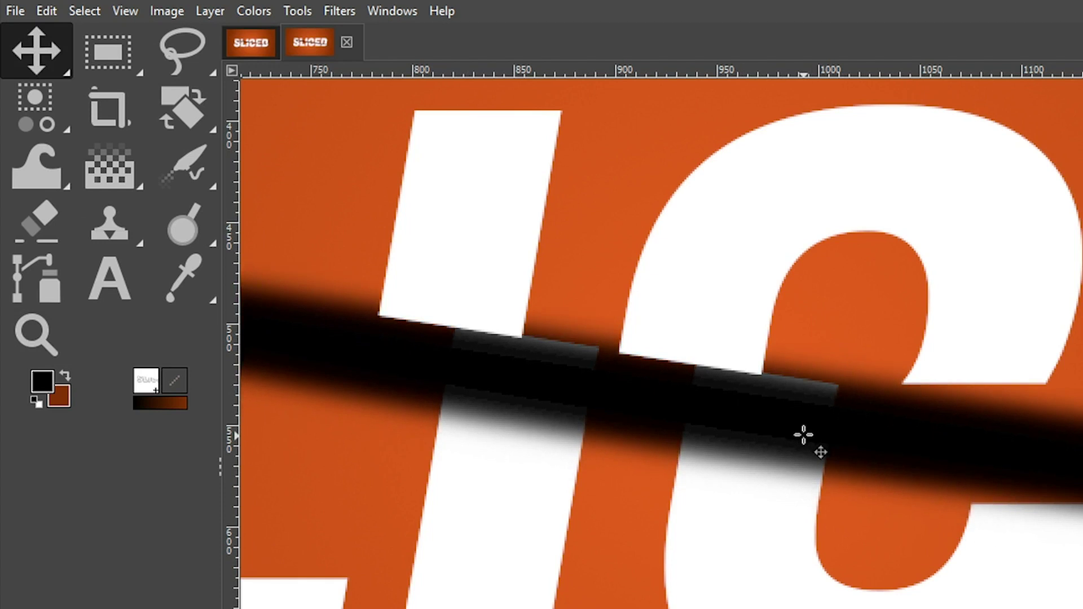
pyautogui.press('Up')
pyautogui.press('Up')
pyautogui.press('Up')
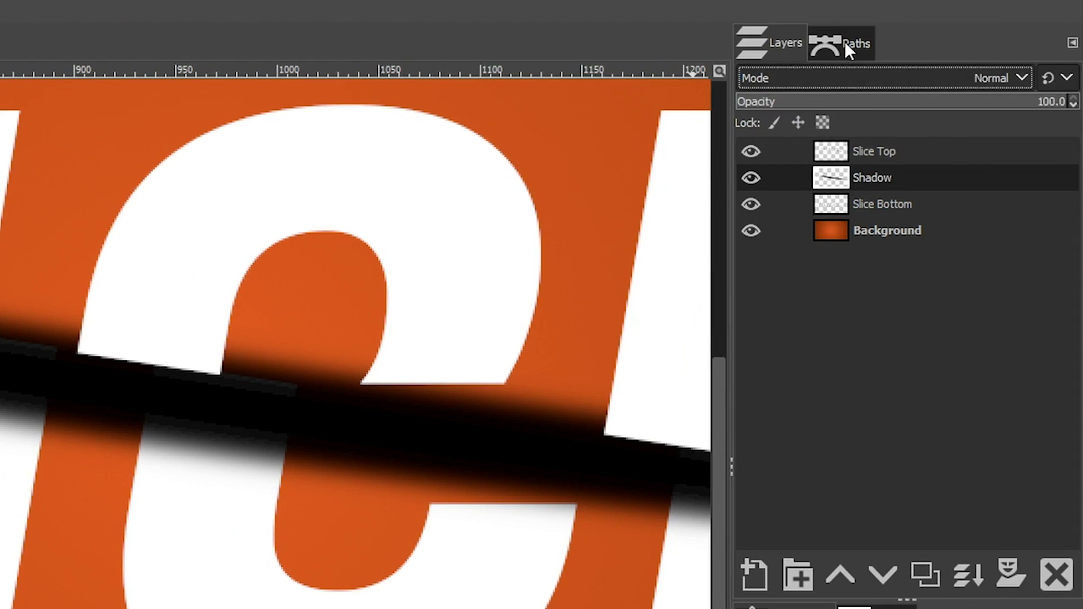
pyautogui.click(845, 43)
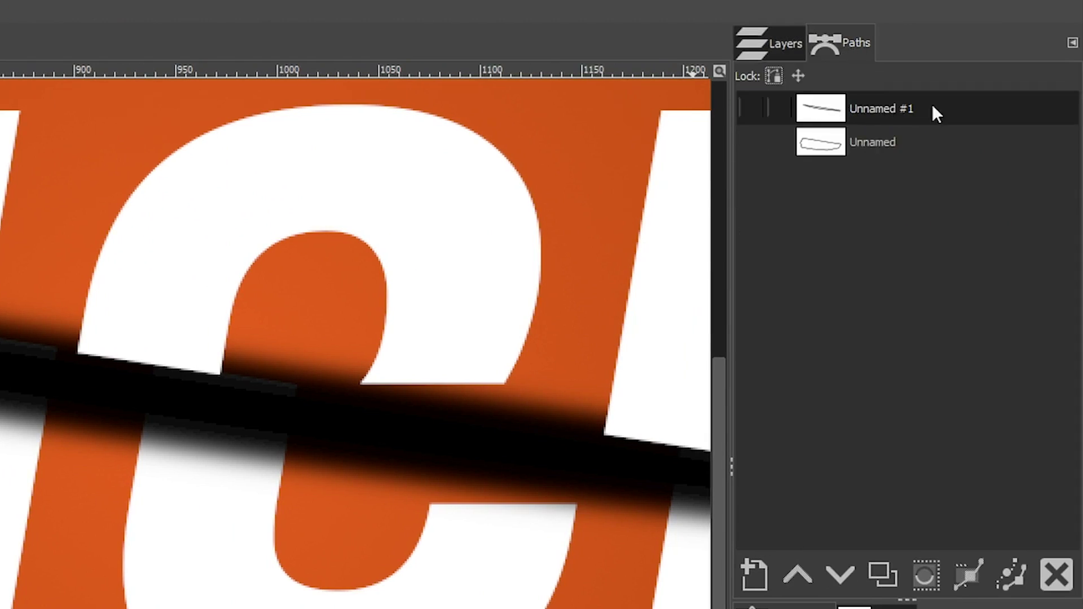
# - Select from the Unnamed #1 path, invert, delete the shadow spill above the cut, then deselect
pyautogui.click(756, 107)
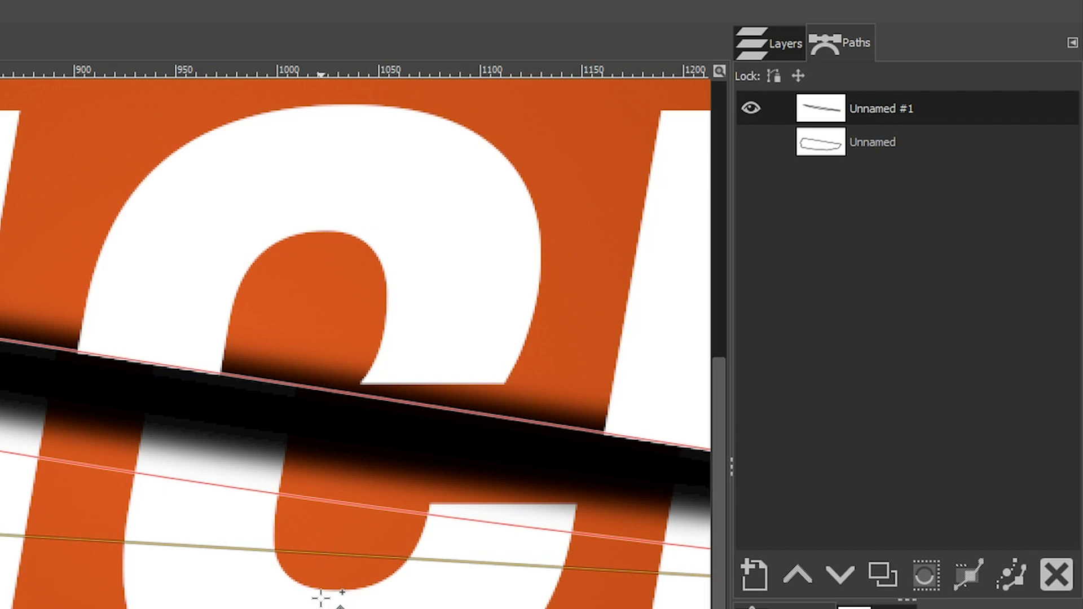
pyautogui.hotkey('shift', 'v')
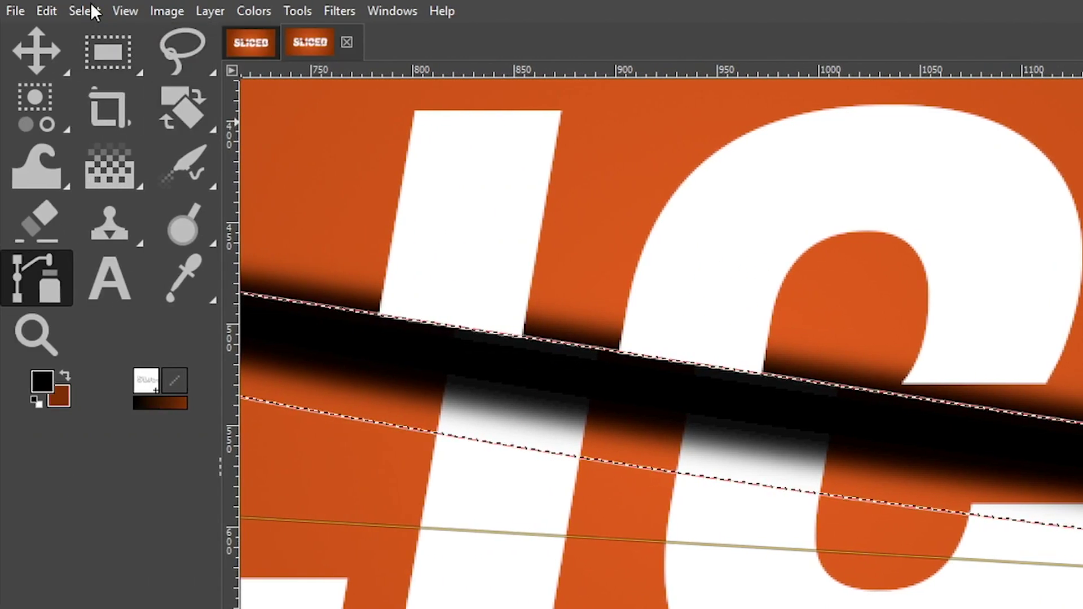
pyautogui.click(92, 6)
pyautogui.click(113, 84)
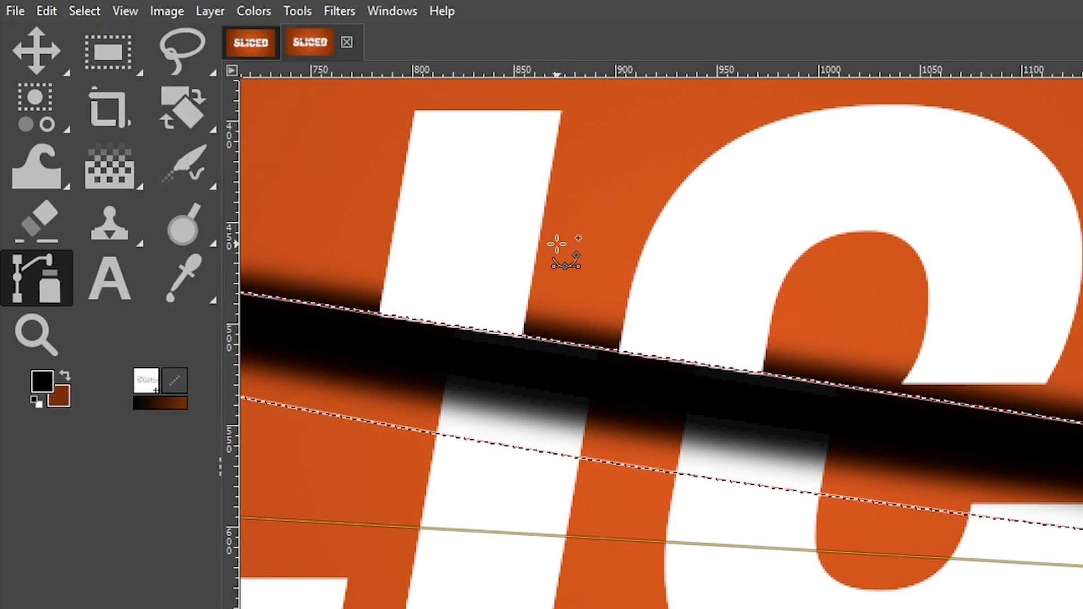
pyautogui.press('Delete')
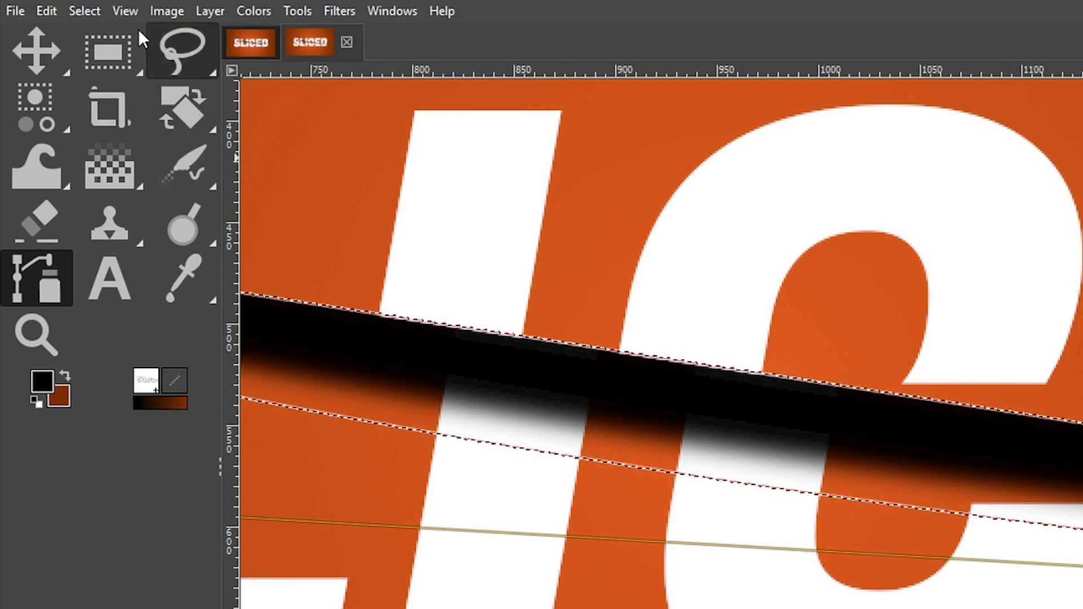
pyautogui.click(84, 10)
pyautogui.click(106, 63)
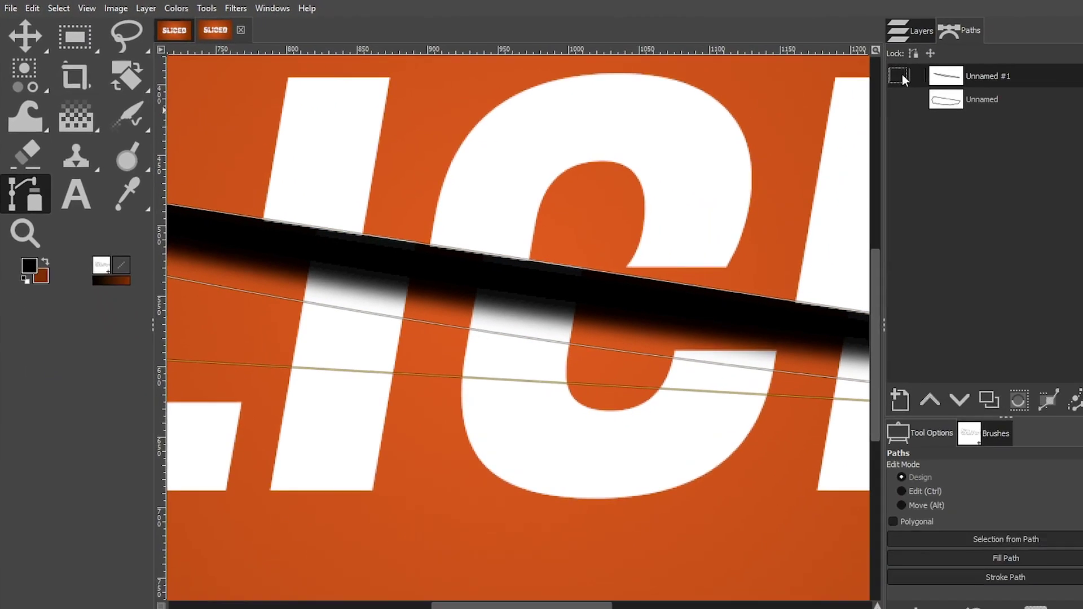
pyautogui.click(866, 71)
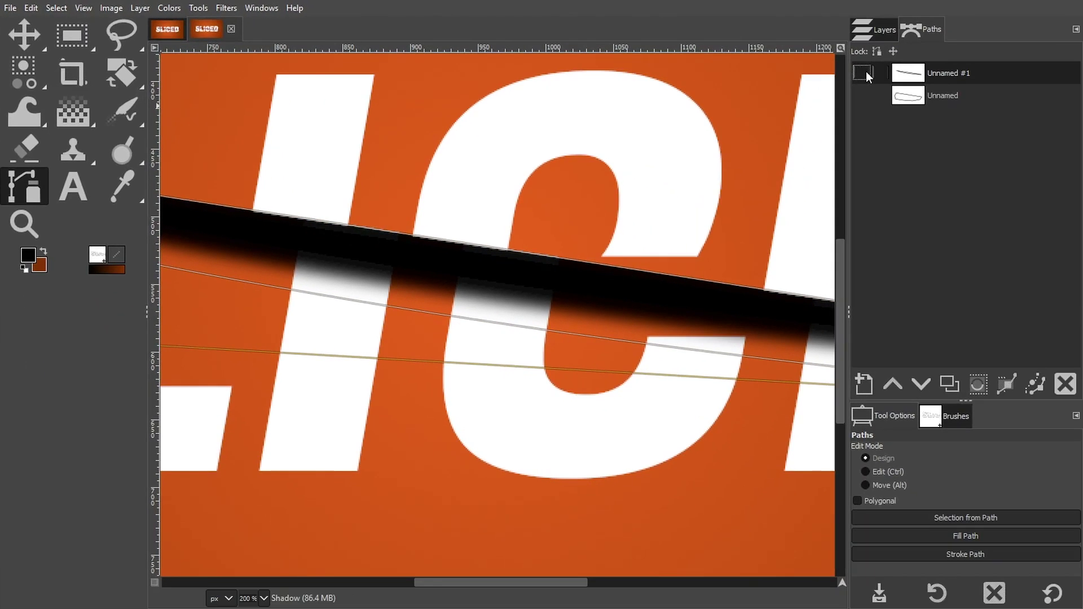
pyautogui.click(873, 30)
# - Zoom out to the whole image and set the Shadow layer's opacity to 85
pyautogui.press('z')
pyautogui.keyDown('ctrl'); pyautogui.click(601, 324); pyautogui.keyUp('ctrl')
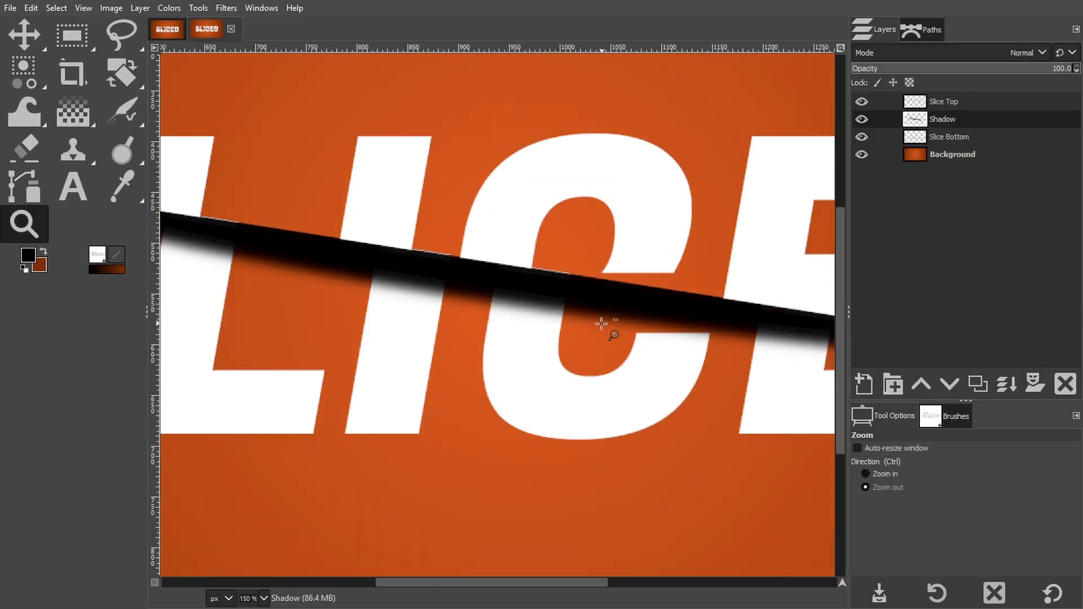
pyautogui.keyDown('ctrl'); pyautogui.click(602, 324); pyautogui.keyUp('ctrl')
pyautogui.keyDown('ctrl'); pyautogui.click(607, 331); pyautogui.keyUp('ctrl')
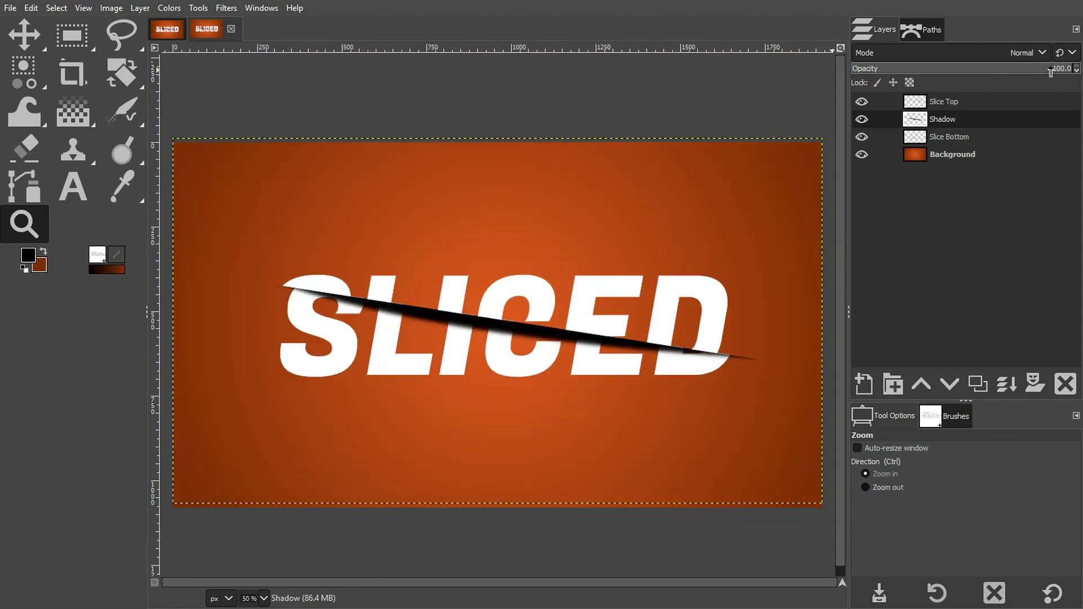
pyautogui.moveTo(1058, 69); pyautogui.dragTo(1050, 70)
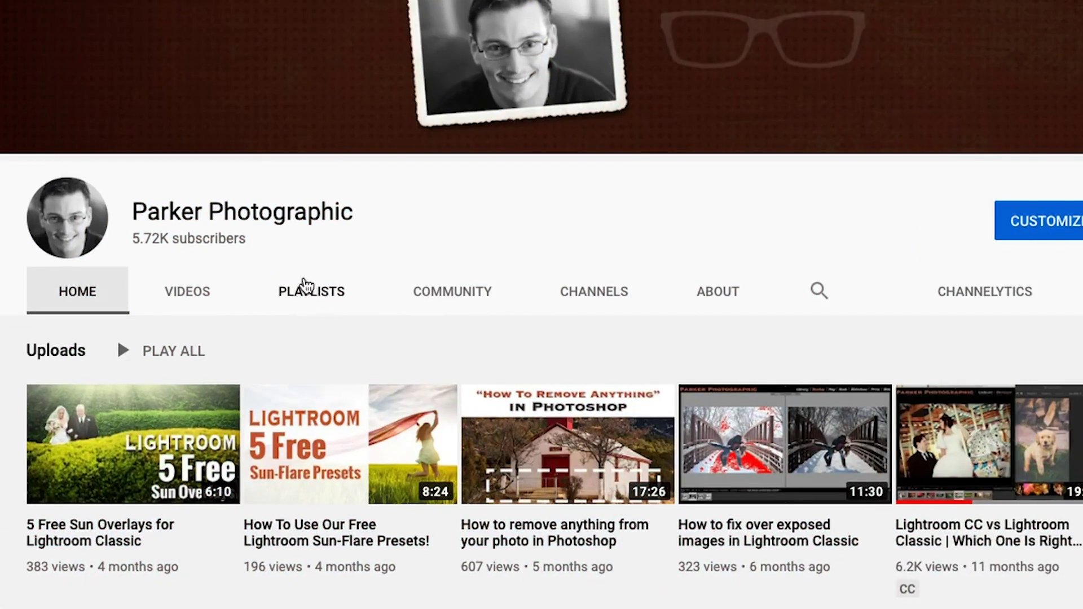
# - Open the channel's Playlists tab to find the GIMP Text Effects playlist
pyautogui.click(310, 295)
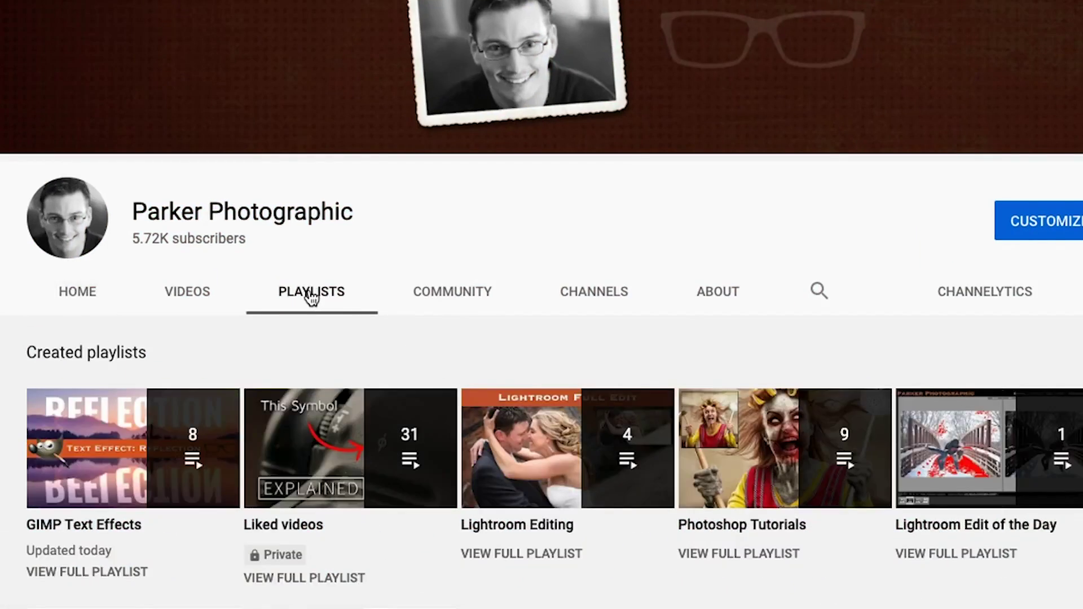
pyautogui.moveTo(98, 460)
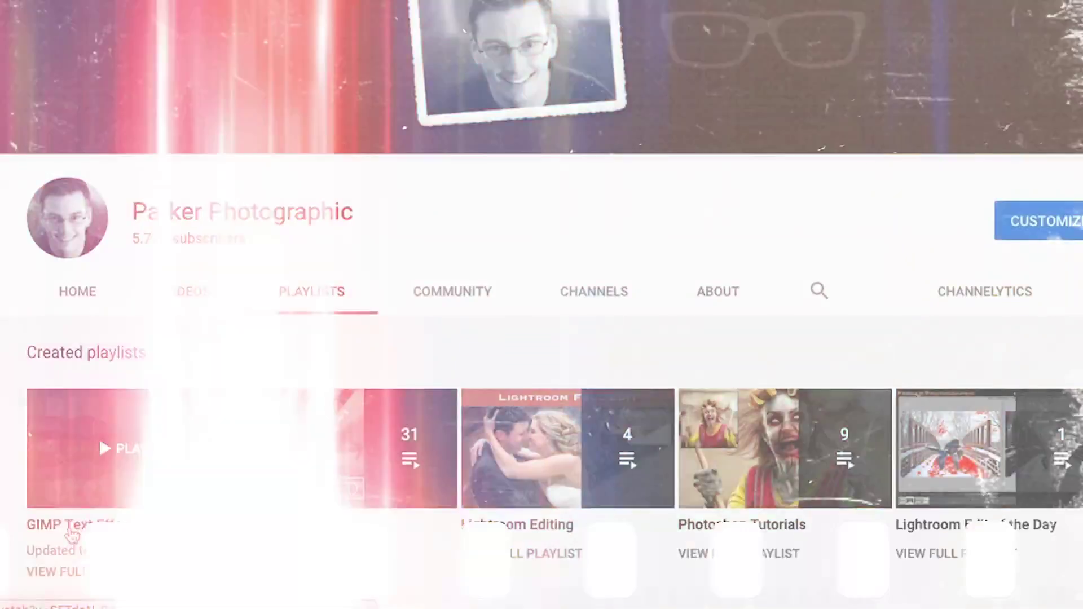